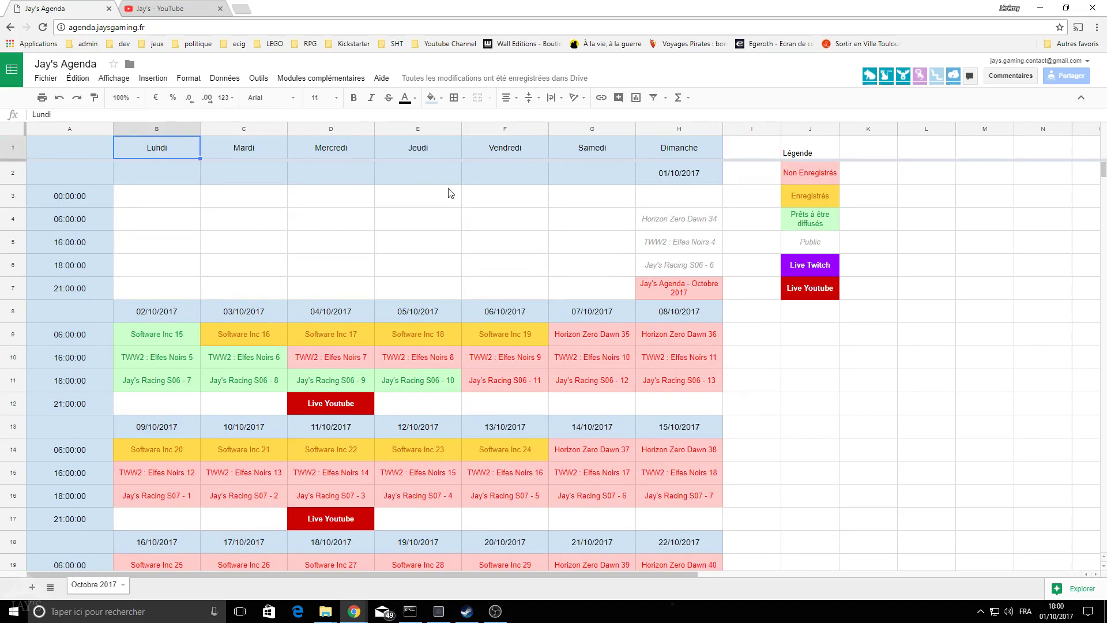
# - Look over the October 2017 agenda from the 01/10/2017 entries through 31/10/2017, including the weekday headers and the Légende
pyautogui.click(678, 288)
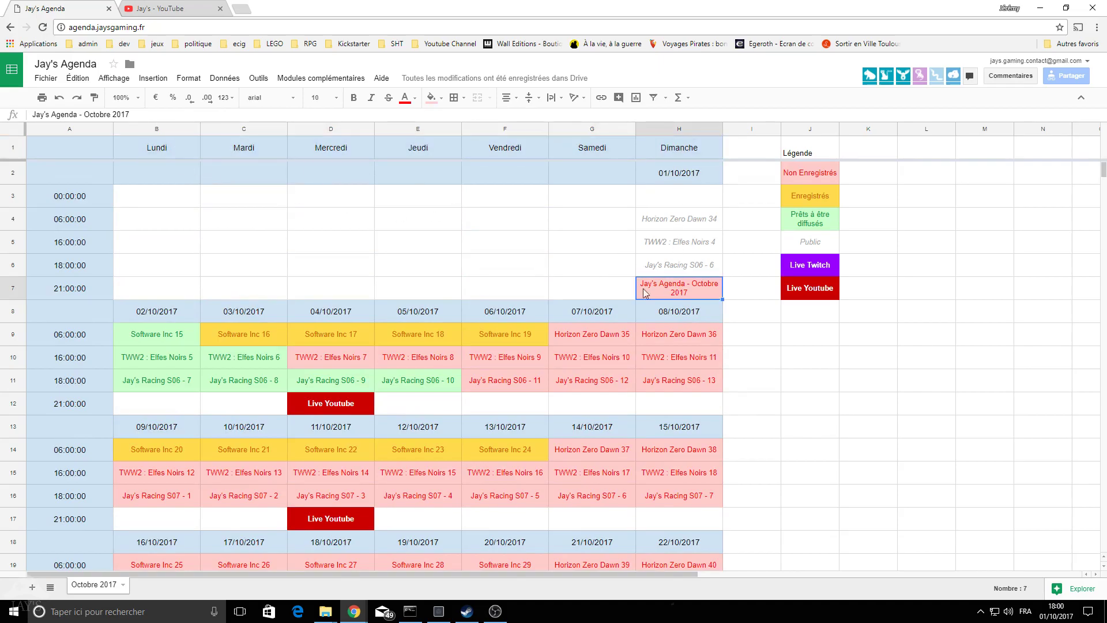
pyautogui.moveTo(167, 146); pyautogui.dragTo(667, 154)
pyautogui.click(417, 243)
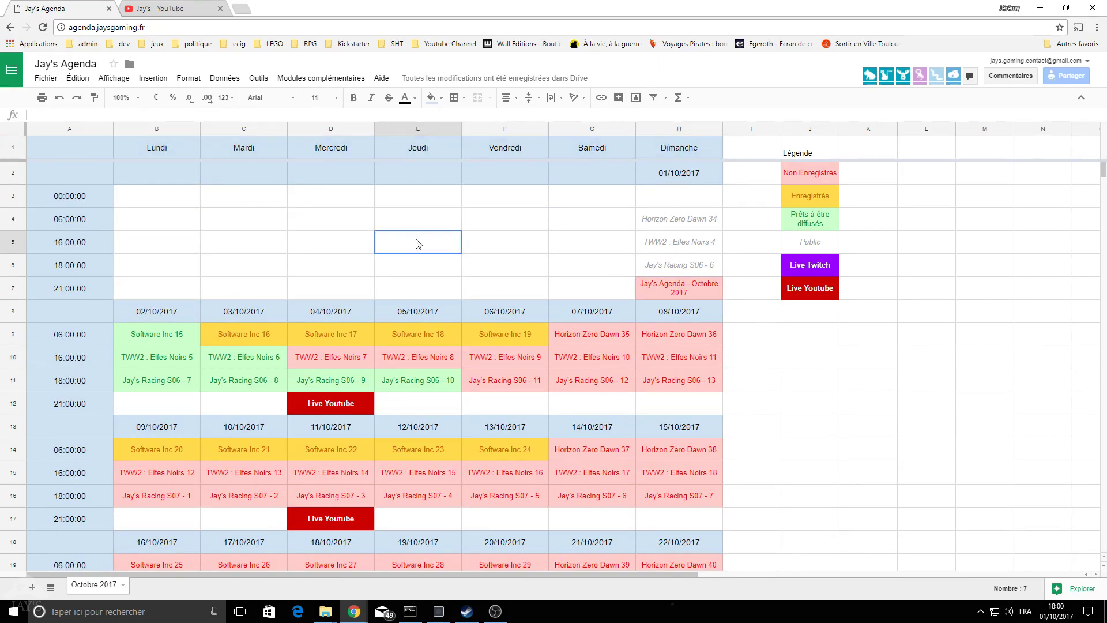
pyautogui.scroll(-6, 279, 240)
pyautogui.scroll(-4, 382, 167)
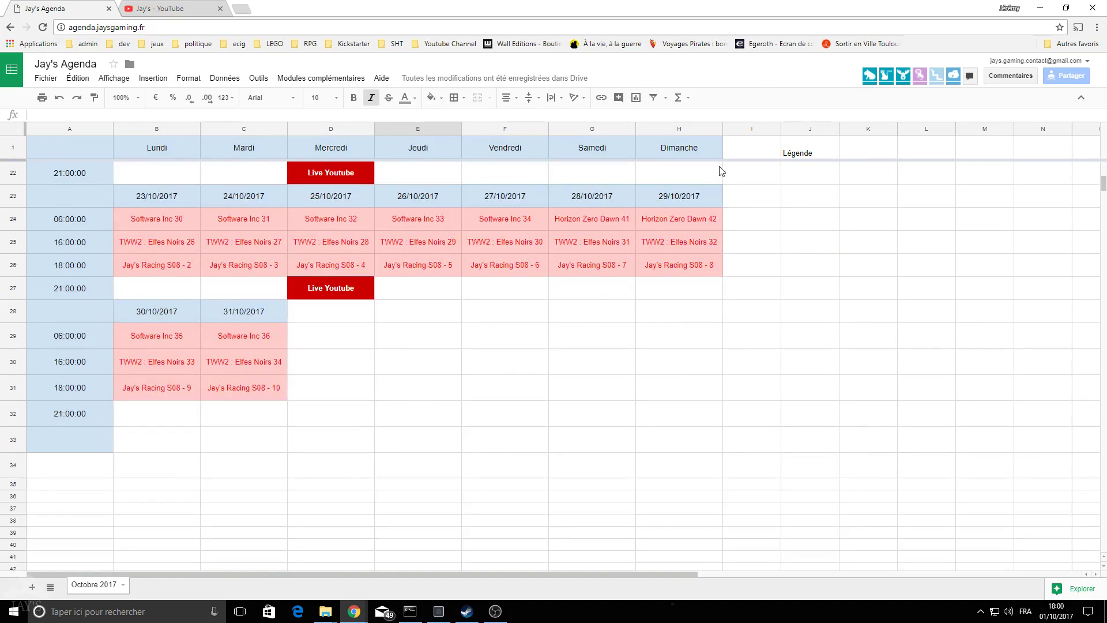
pyautogui.scroll(9, 465, 237)
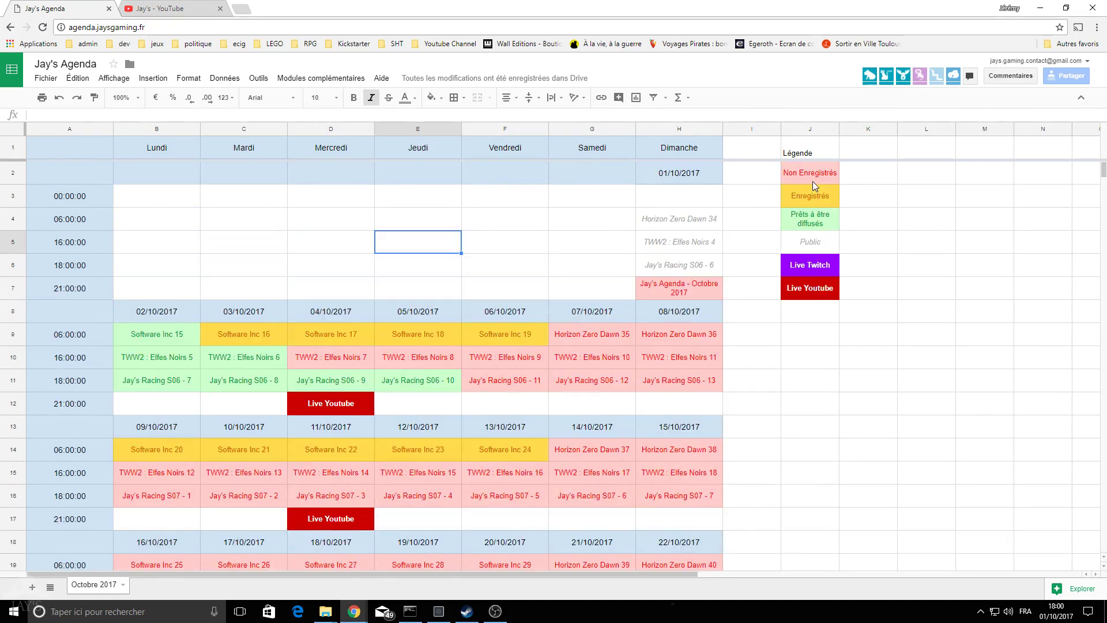
pyautogui.click(809, 152)
pyautogui.scroll(-10, 795, 185)
pyautogui.scroll(10, 634, 173)
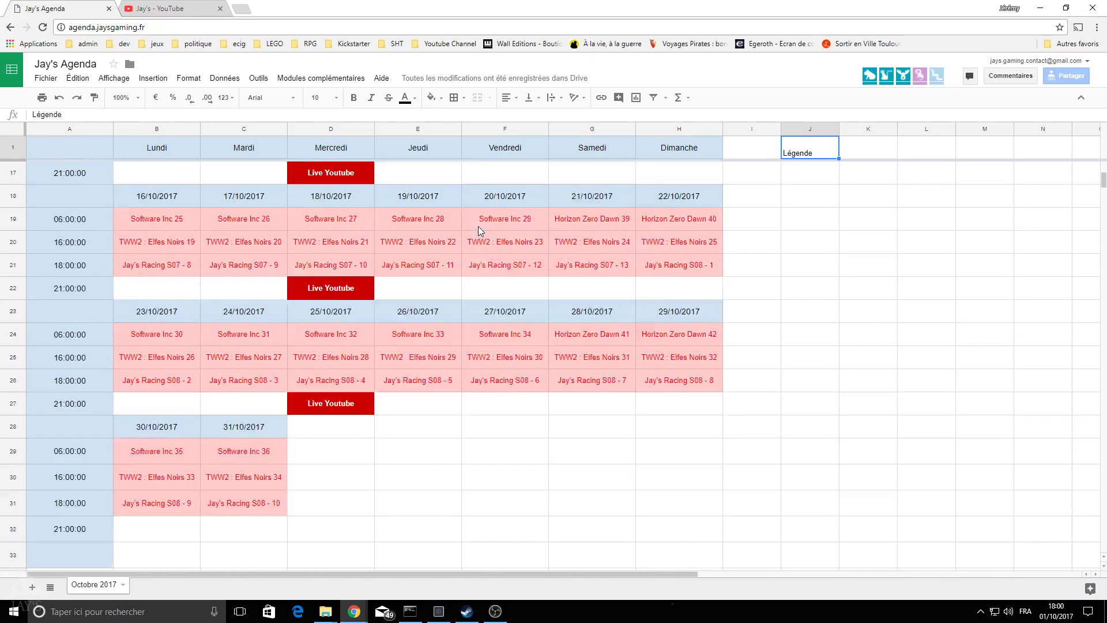
# - Examine the Friday to Sunday columns and the final weeks of the October schedule
pyautogui.scroll(-4, 346, 243)
pyautogui.scroll(-3, 507, 207)
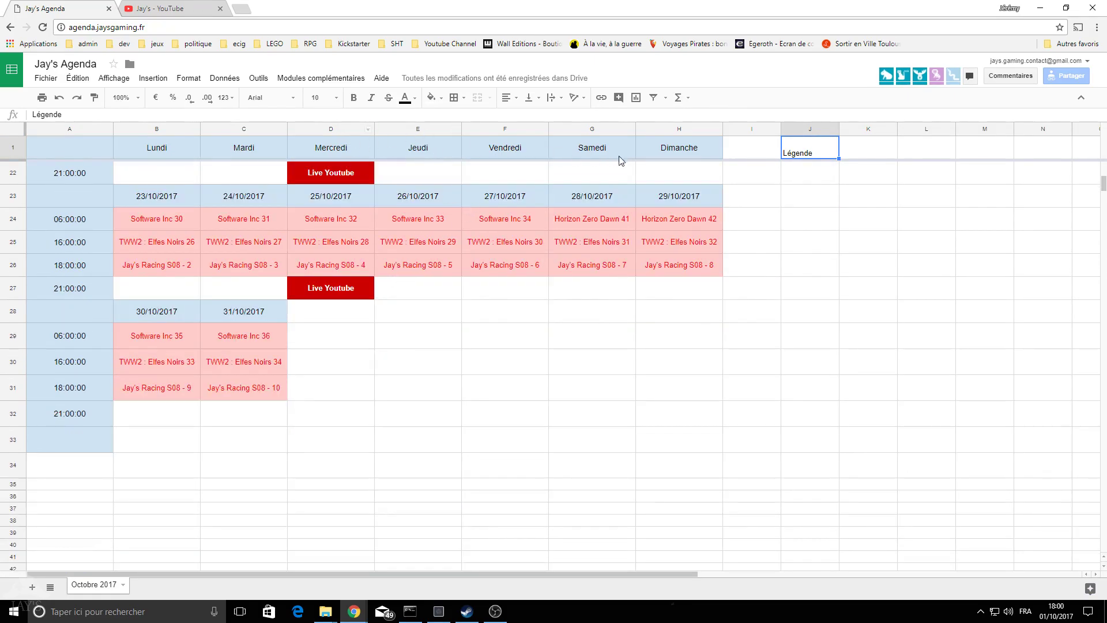
pyautogui.click(491, 151)
pyautogui.click(594, 149)
pyautogui.click(681, 149)
pyautogui.click(585, 238)
pyautogui.scroll(7, 427, 253)
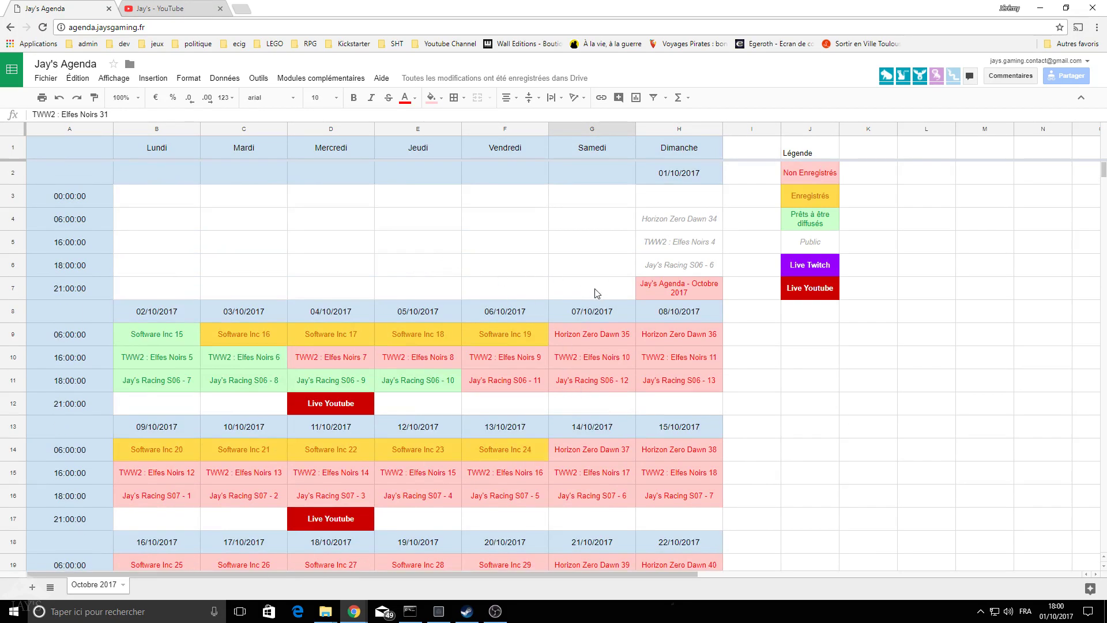
# - Review the 01/10/2017 videos and the Software Inc episodes planned at 06:00 in the following weeks
pyautogui.click(670, 237)
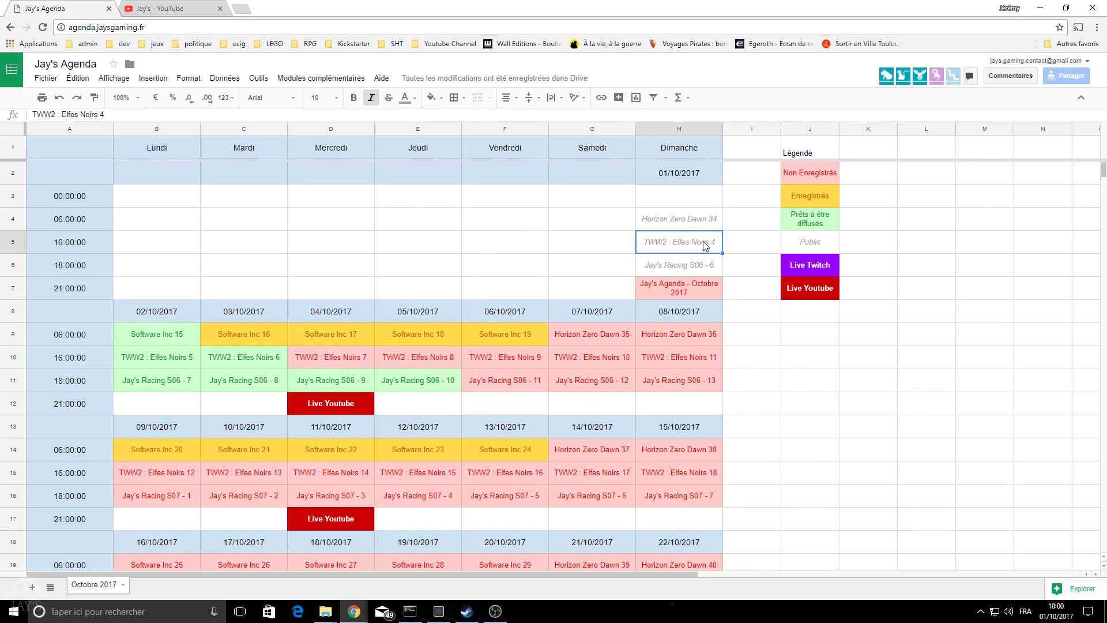
pyautogui.click(172, 340)
pyautogui.scroll(-2, 198, 358)
pyautogui.scroll(2, 392, 340)
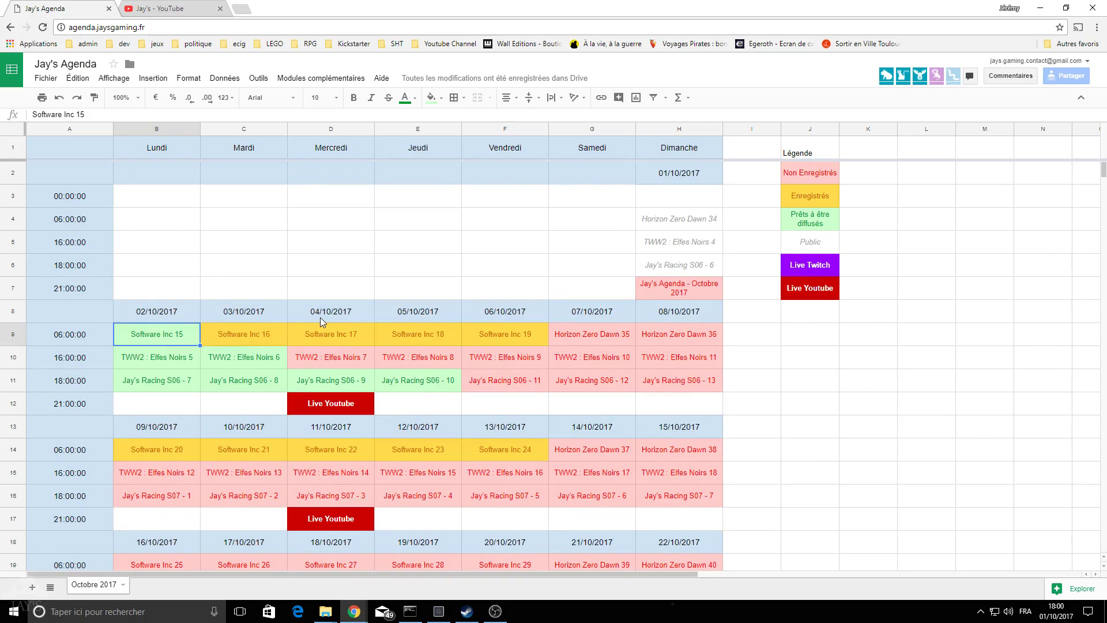
pyautogui.click(499, 428)
pyautogui.click(496, 449)
pyautogui.scroll(-3, 537, 361)
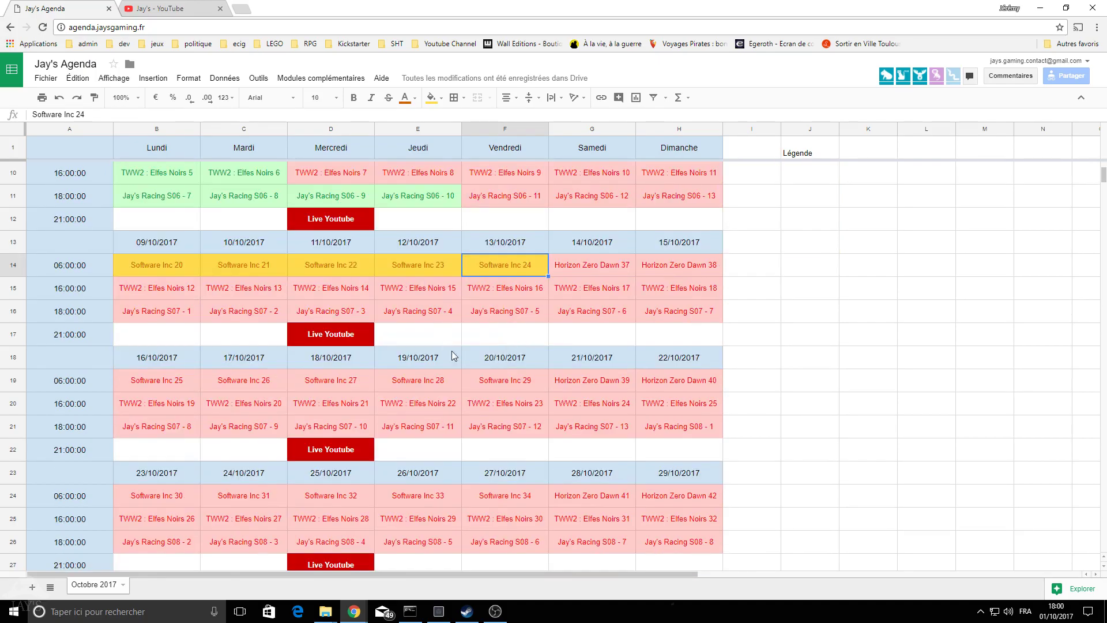
pyautogui.scroll(-2, 449, 346)
pyautogui.scroll(4, 477, 358)
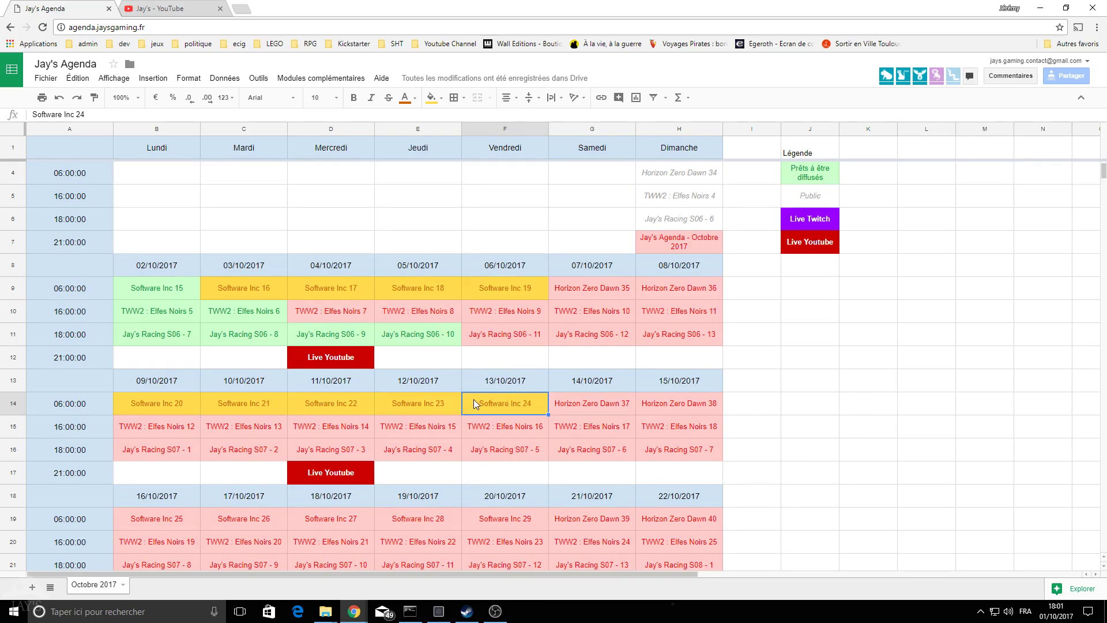
# - Examine the weekday Software Inc episodes and follow the TWW2 : Elfes Noirs series through the end of October
pyautogui.click(230, 288)
pyautogui.click(236, 402)
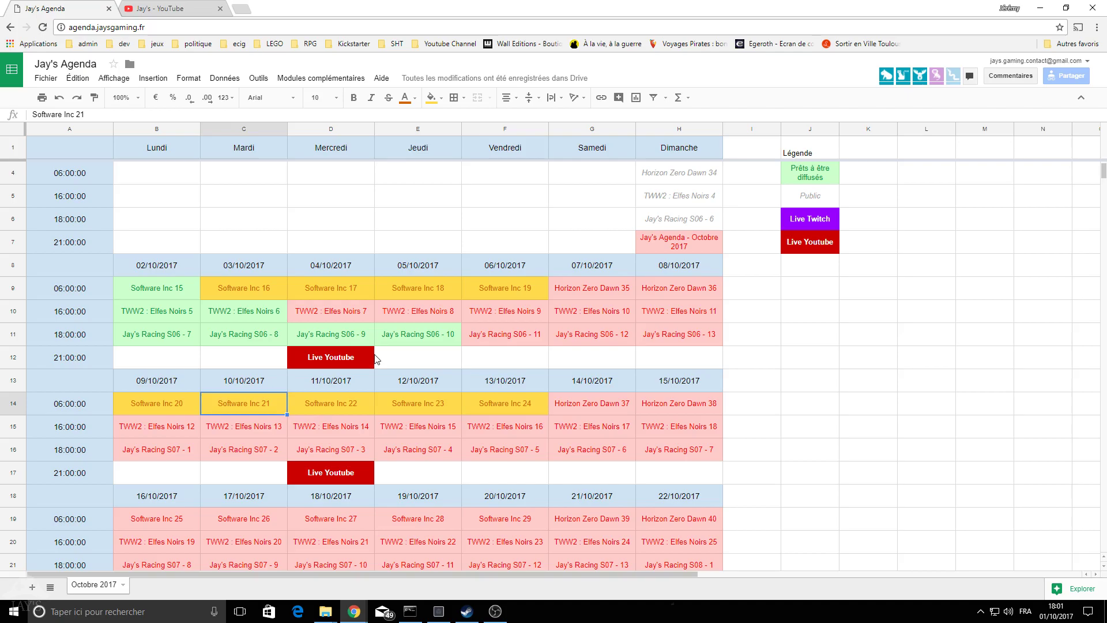
pyautogui.click(252, 311)
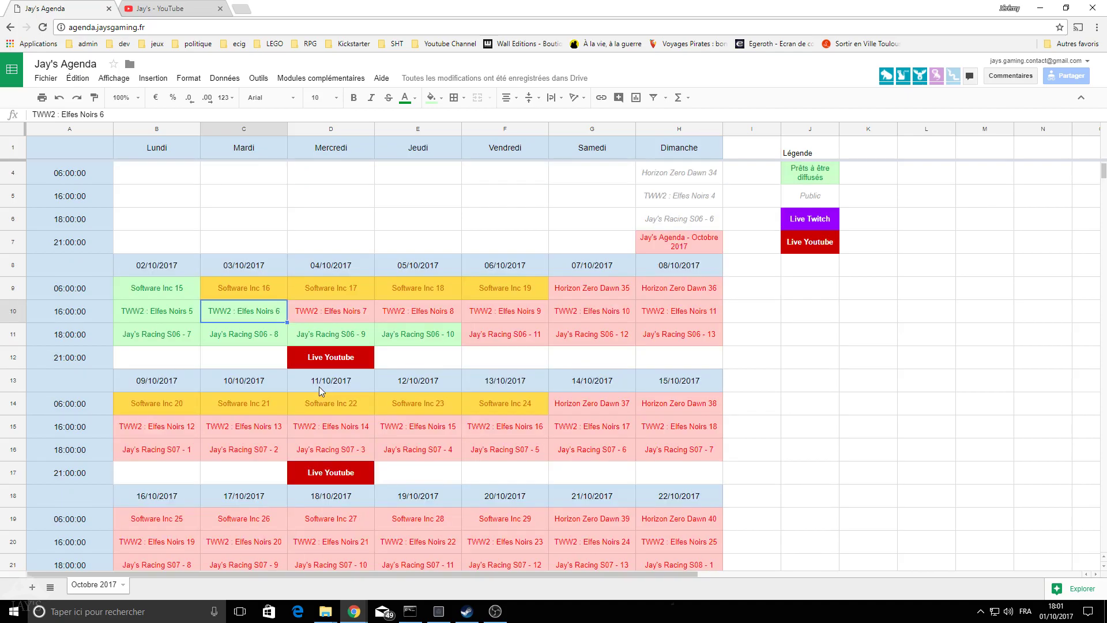
pyautogui.scroll(1, 319, 386)
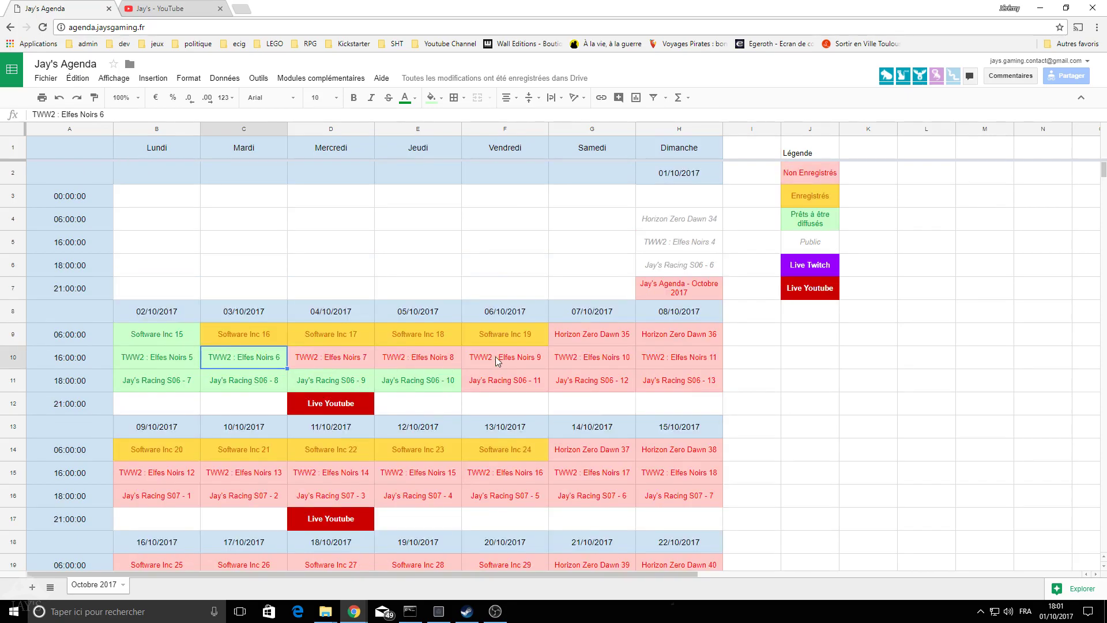
pyautogui.scroll(-5, 495, 358)
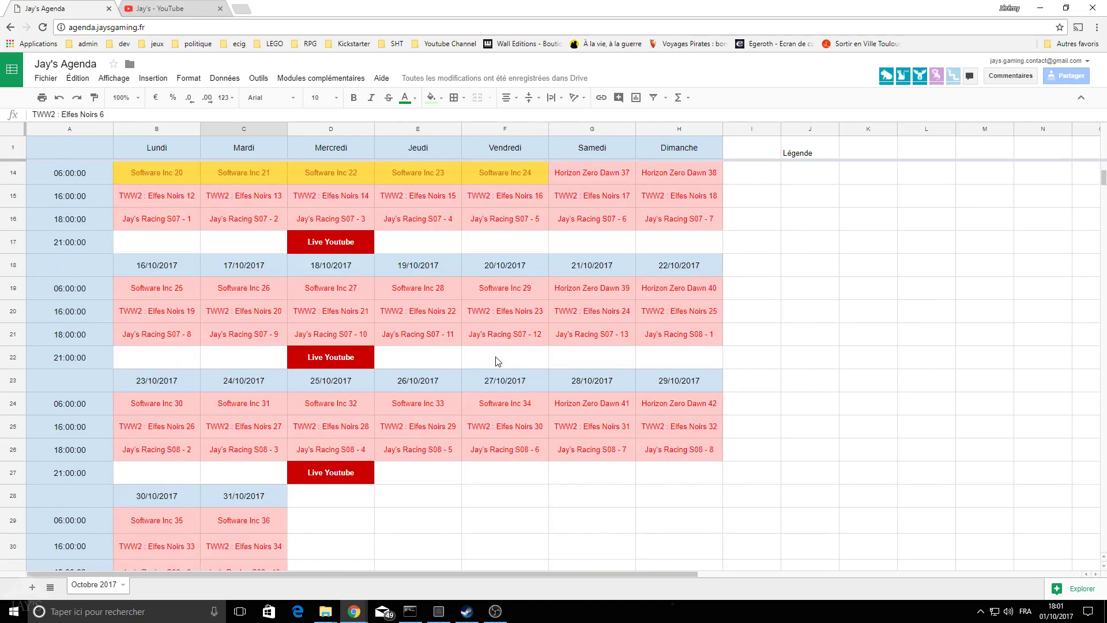
pyautogui.click(523, 429)
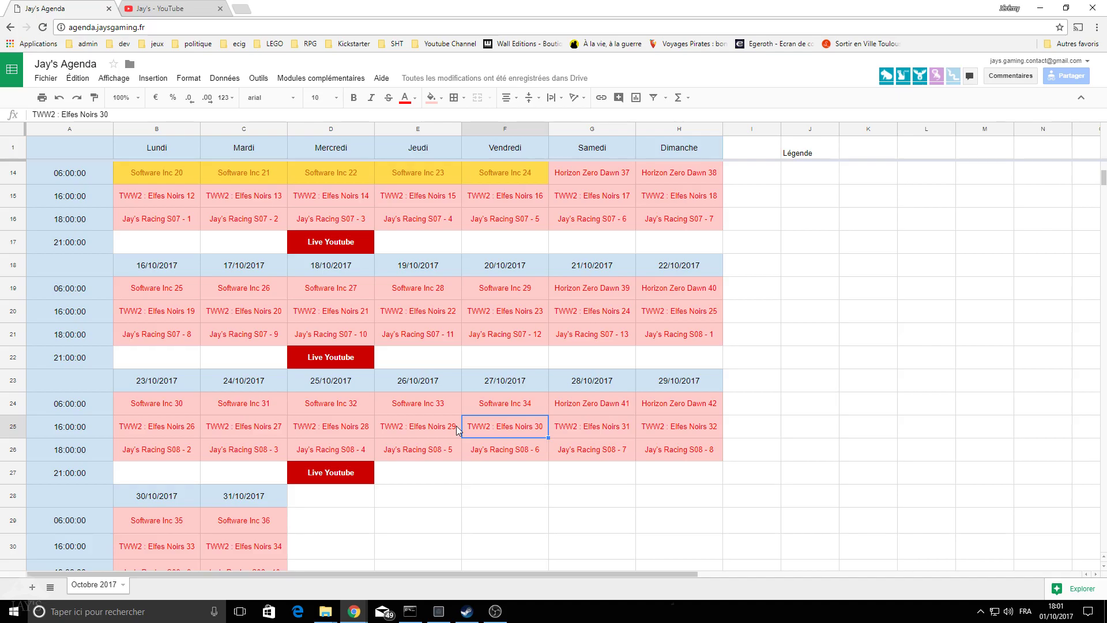
pyautogui.scroll(5, 455, 425)
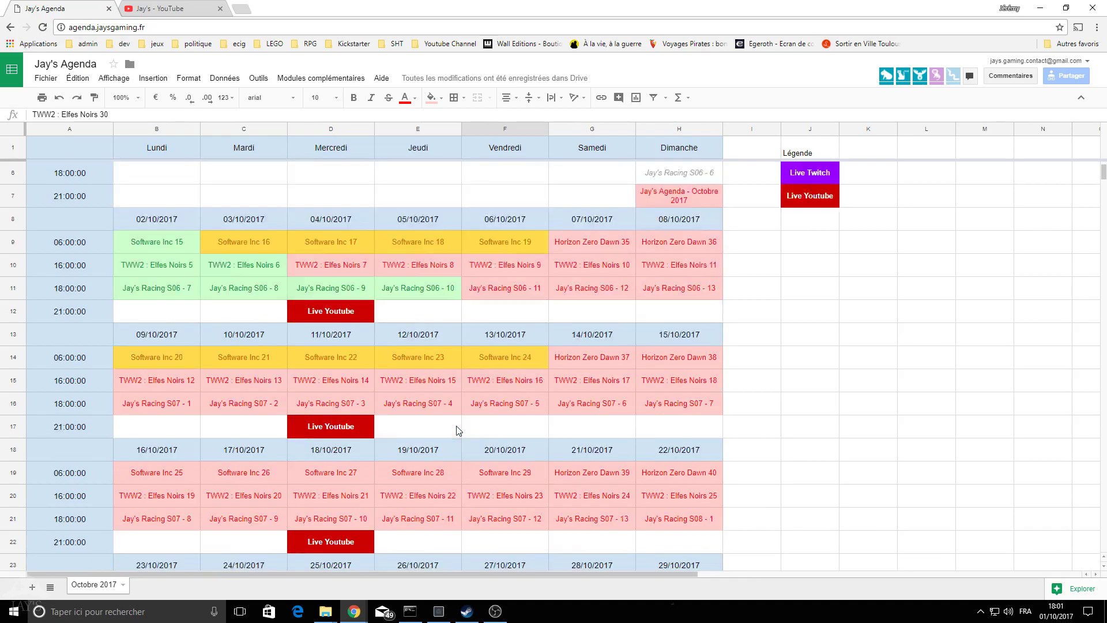
# - Check the TWW2 : Elfes Noirs and Software Inc episodes planned from 04/10/2017 to 06/10/2017
pyautogui.click(517, 363)
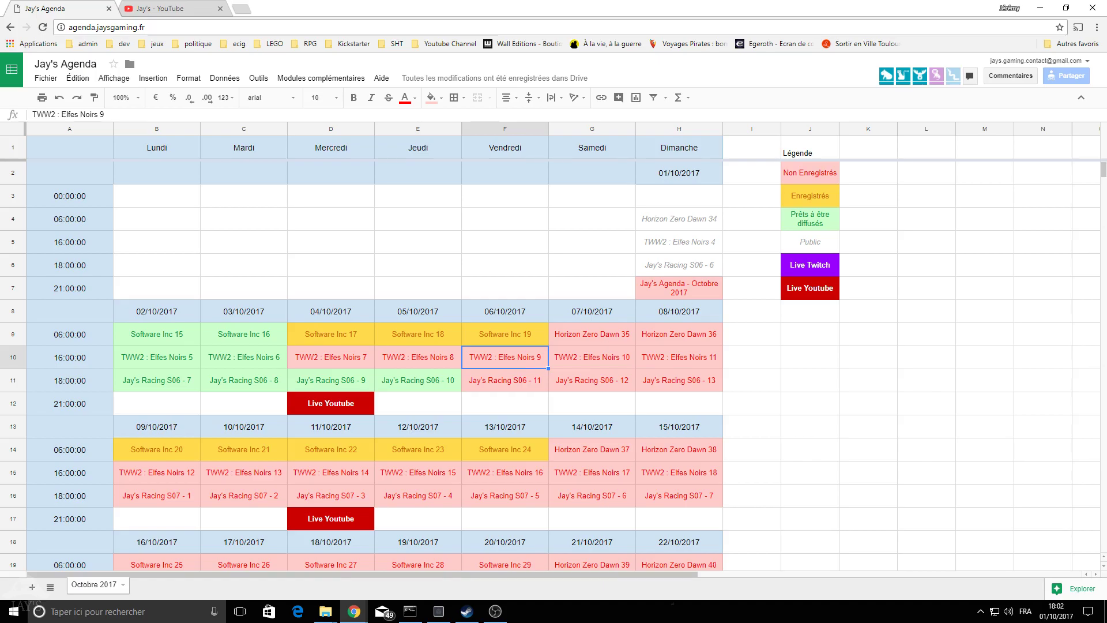
pyautogui.press('Right')
pyautogui.press('Left')
pyautogui.press('Left')
pyautogui.press('Left')
pyautogui.press('Right')
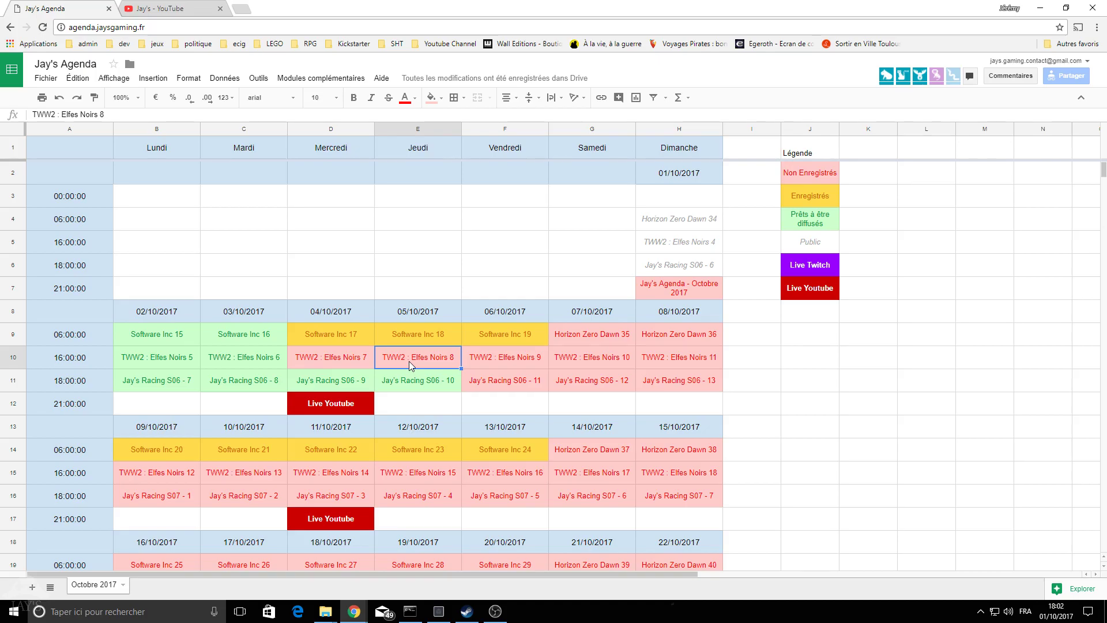
pyautogui.click(341, 359)
pyautogui.click(354, 335)
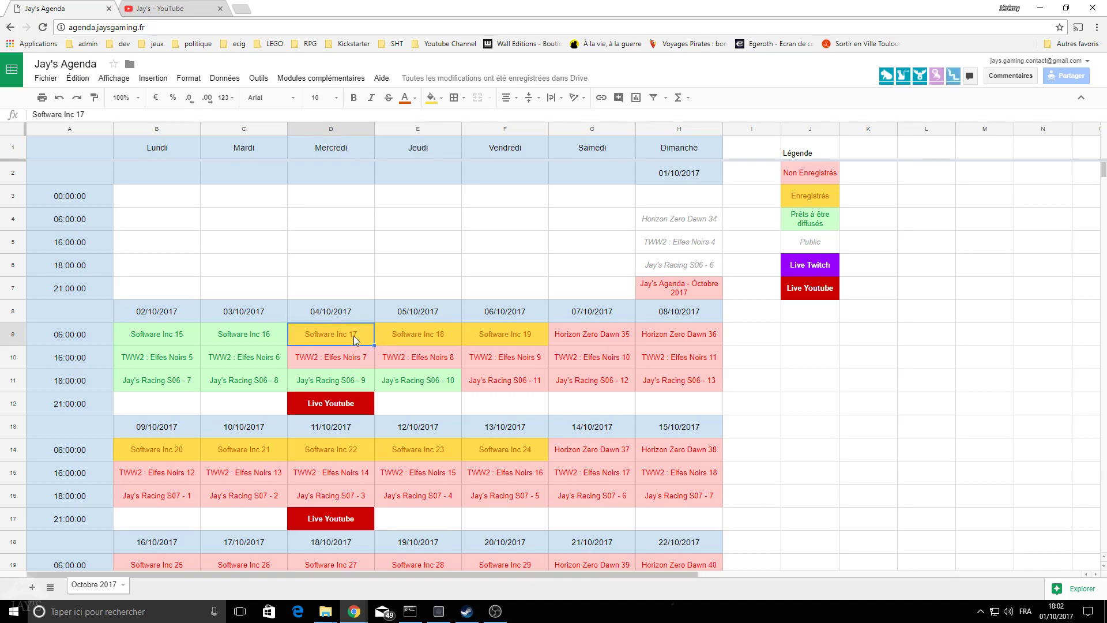
pyautogui.click(413, 338)
pyautogui.click(483, 343)
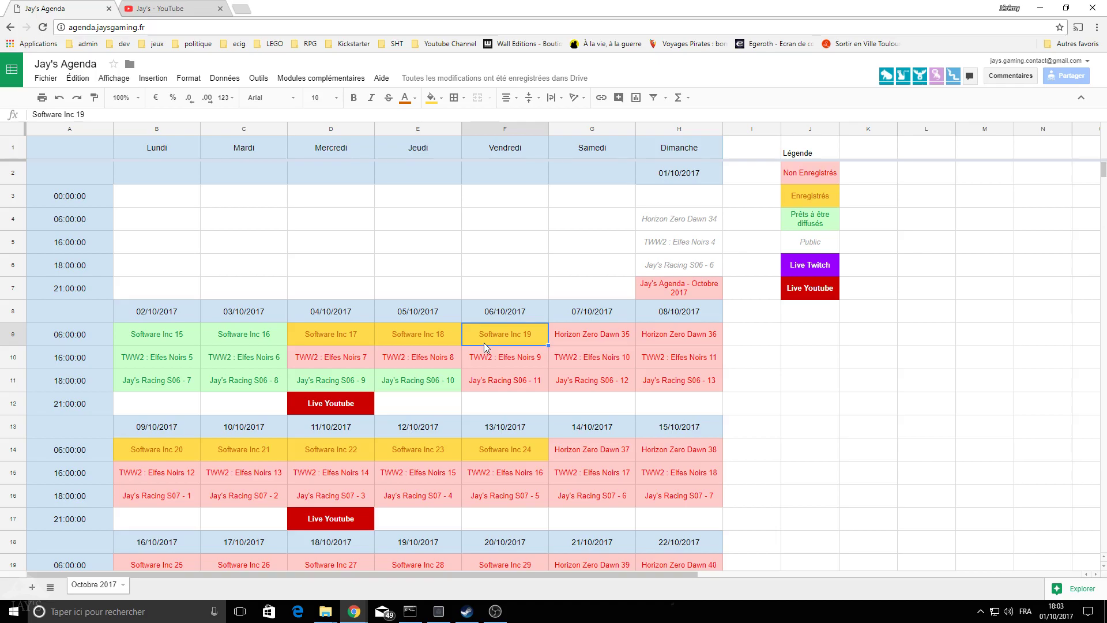
# - Examine the TWW2 : Elfes Noirs 7, 8 and 9 entries at 16:00 and compare them with the following weeks
pyautogui.click(513, 367)
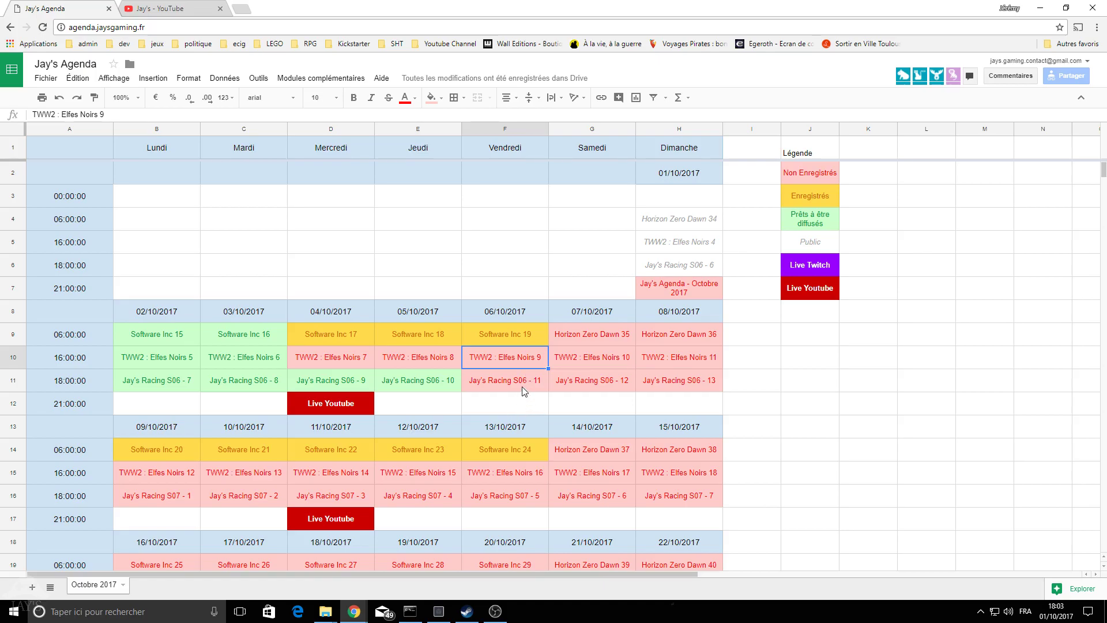
pyautogui.click(407, 364)
pyautogui.click(344, 361)
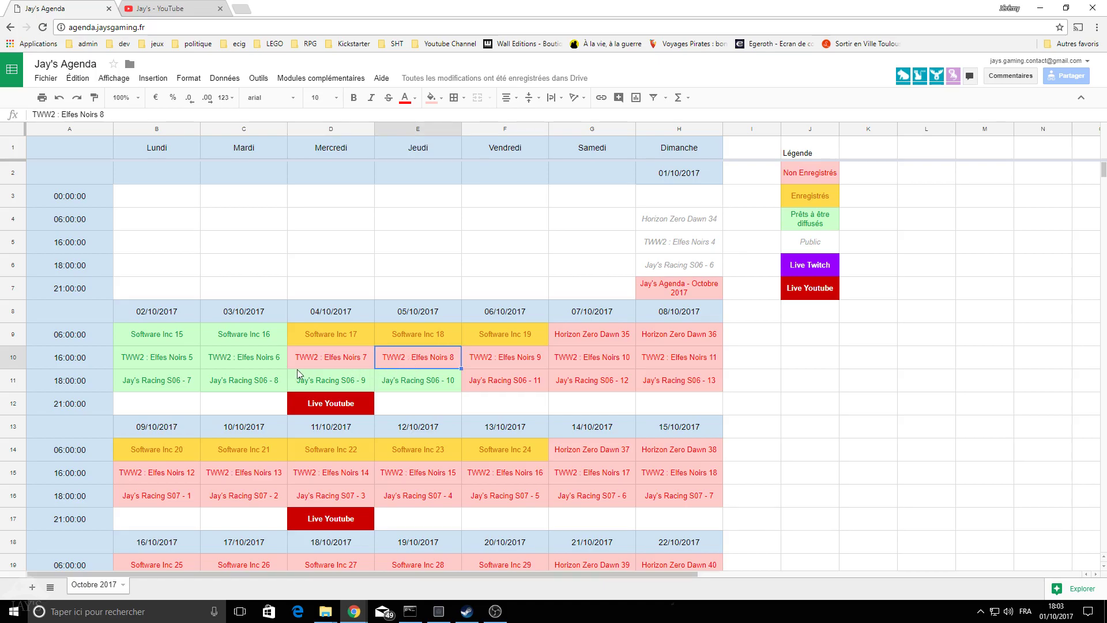
pyautogui.click(284, 365)
pyautogui.click(337, 360)
pyautogui.scroll(-2, 337, 361)
pyautogui.scroll(2, 375, 369)
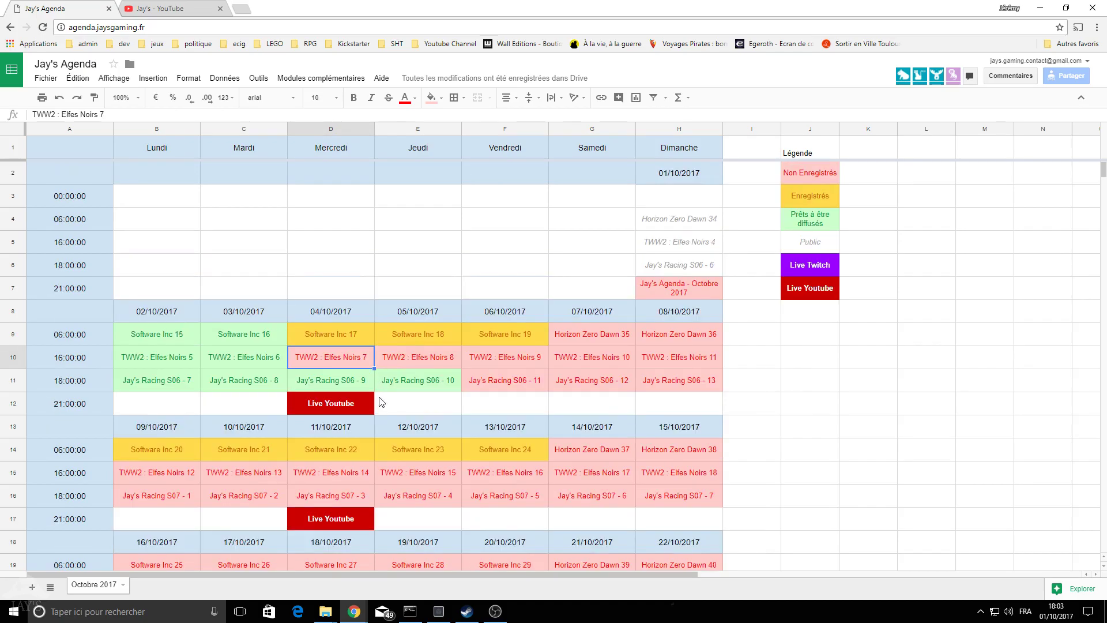
pyautogui.click(413, 359)
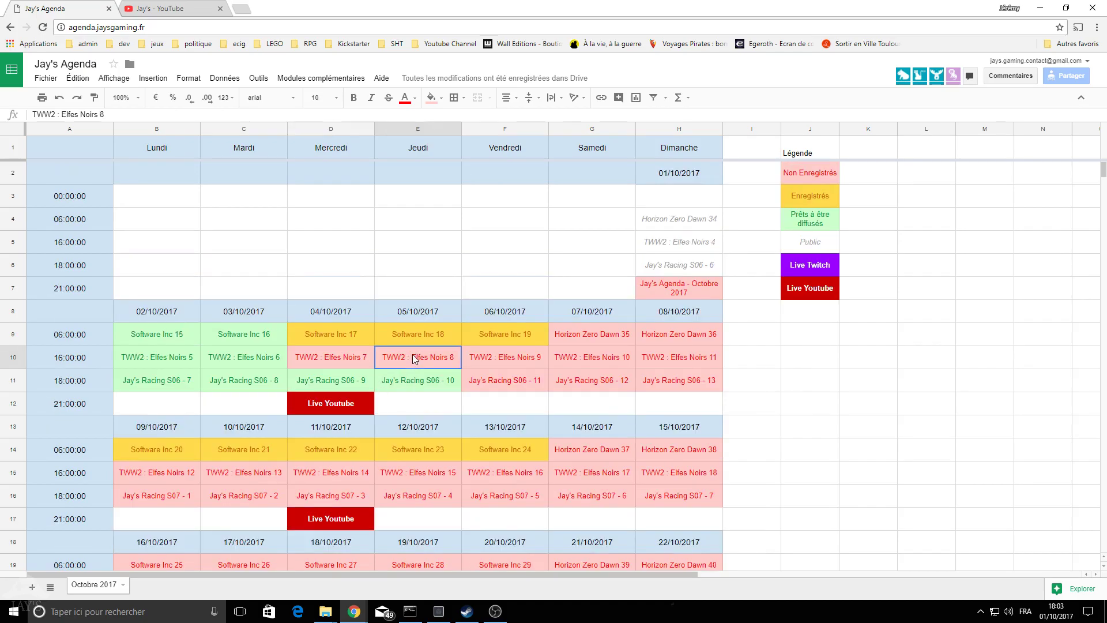
pyautogui.click(363, 360)
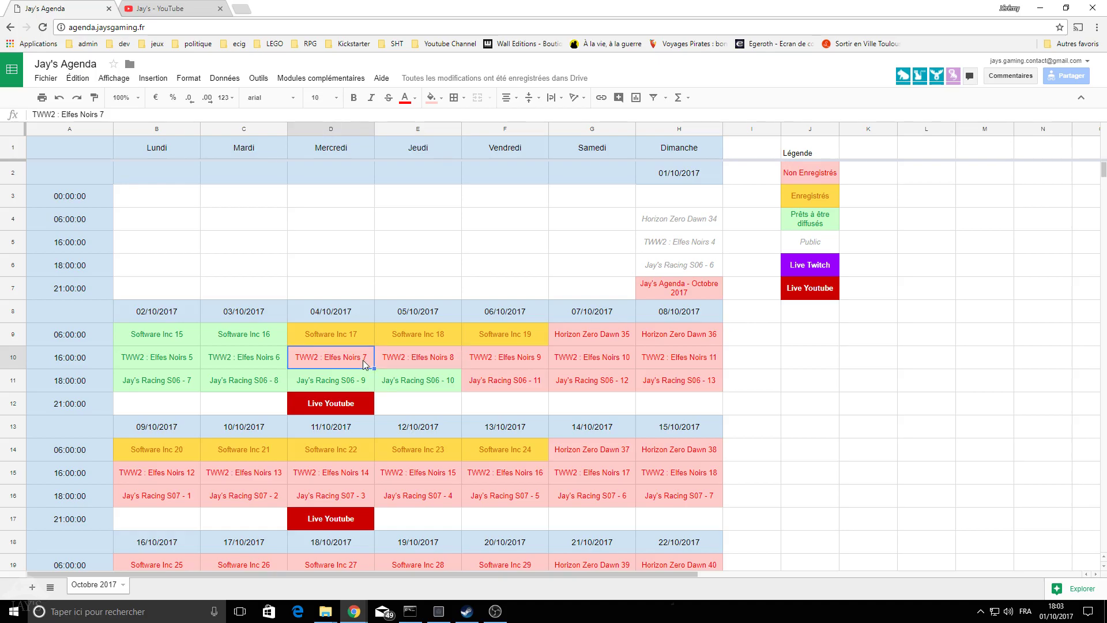
pyautogui.scroll(-4, 473, 392)
pyautogui.scroll(4, 448, 435)
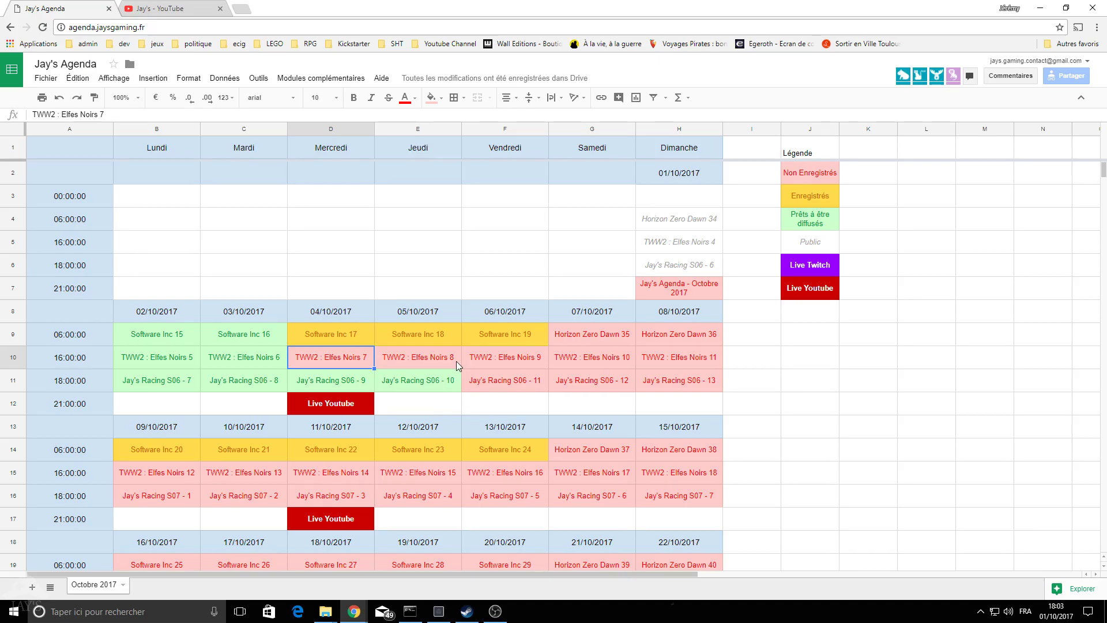
# - Review the status of the Software Inc, TWW2 and Jay's Racing episodes from 03/10/2017 to 06/10/2017
pyautogui.click(253, 341)
pyautogui.click(221, 383)
pyautogui.click(304, 354)
pyautogui.click(513, 339)
pyautogui.click(510, 360)
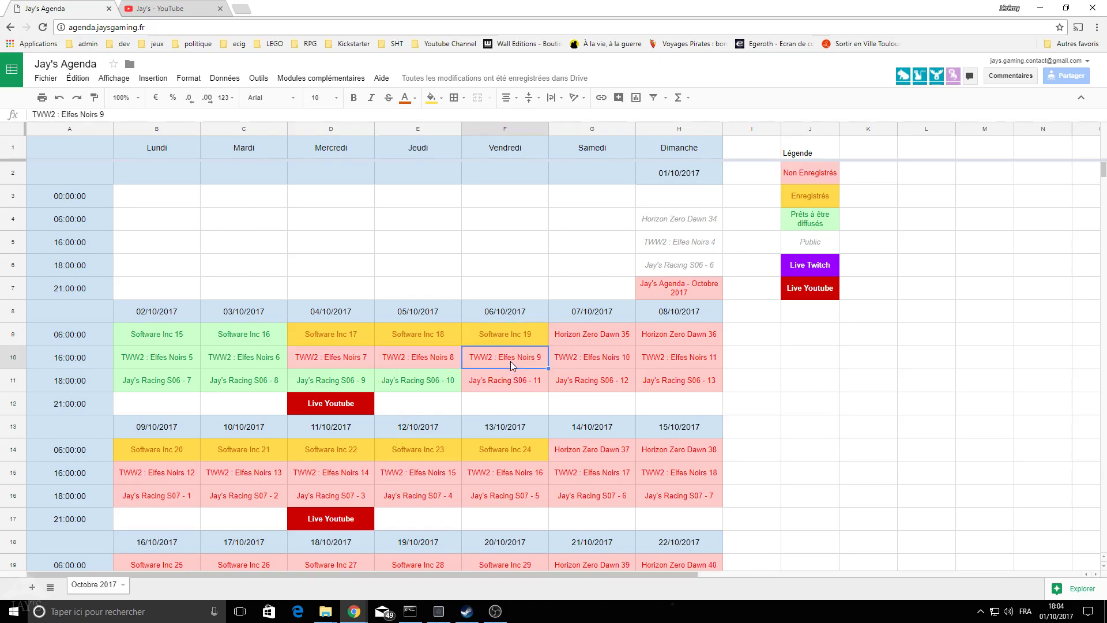
pyautogui.click(400, 332)
pyautogui.click(349, 336)
pyautogui.click(387, 382)
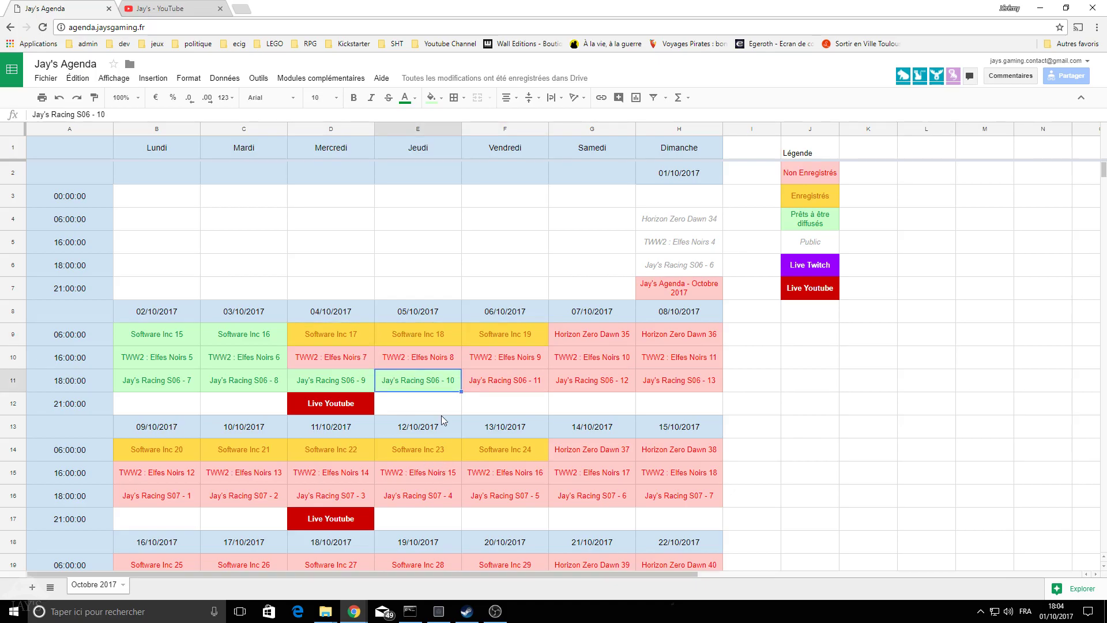
# - Look through the Wednesday Live Youtube slots at 21:00, starting with the one on 04/10/2017
pyautogui.scroll(-2, 441, 415)
pyautogui.scroll(-1, 502, 421)
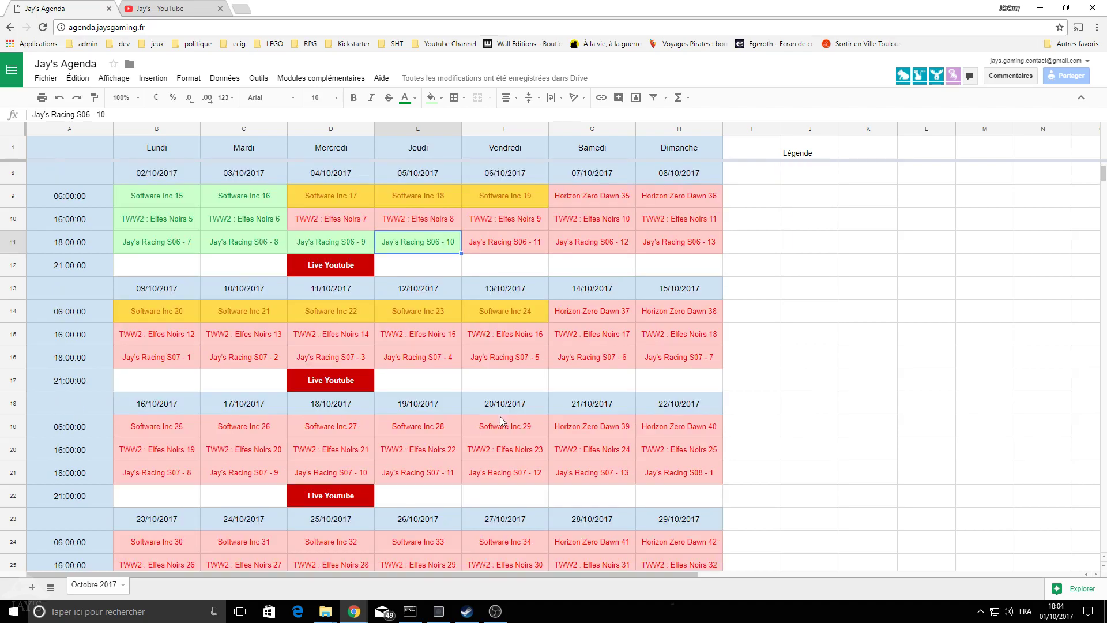
pyautogui.click(441, 332)
pyautogui.click(348, 269)
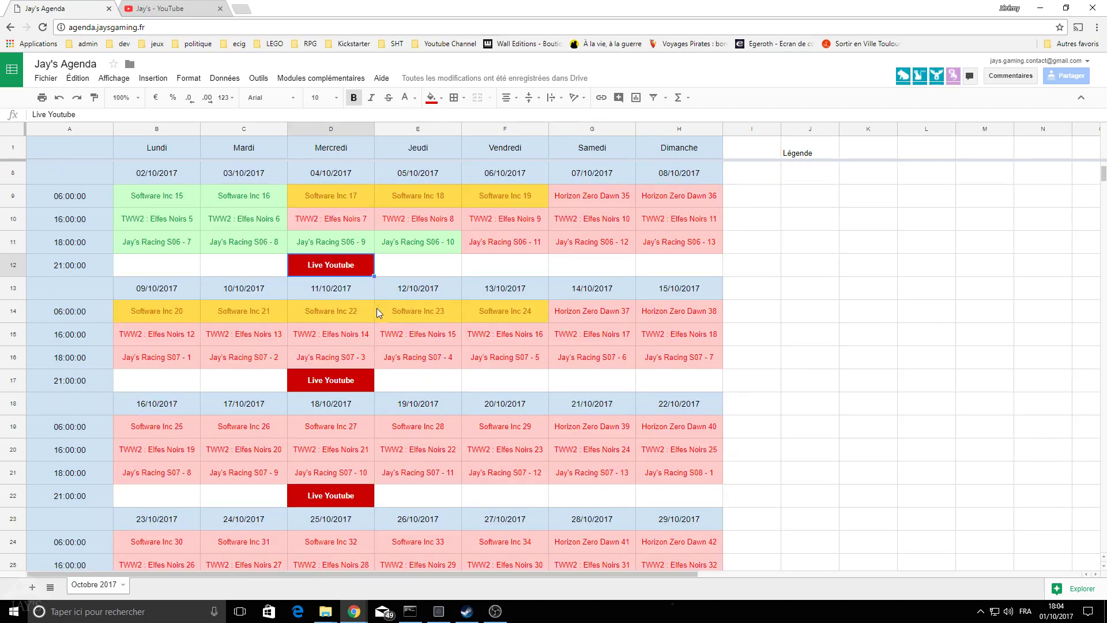
pyautogui.scroll(3, 444, 365)
pyautogui.scroll(-1, 472, 386)
pyautogui.scroll(1, 474, 390)
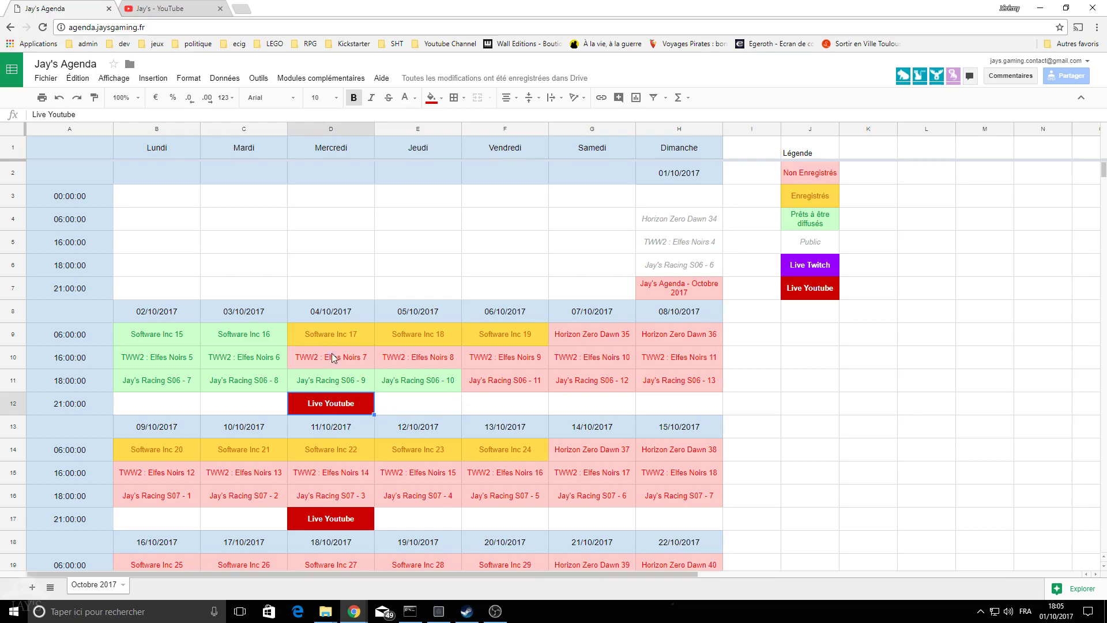
pyautogui.scroll(-1, 332, 357)
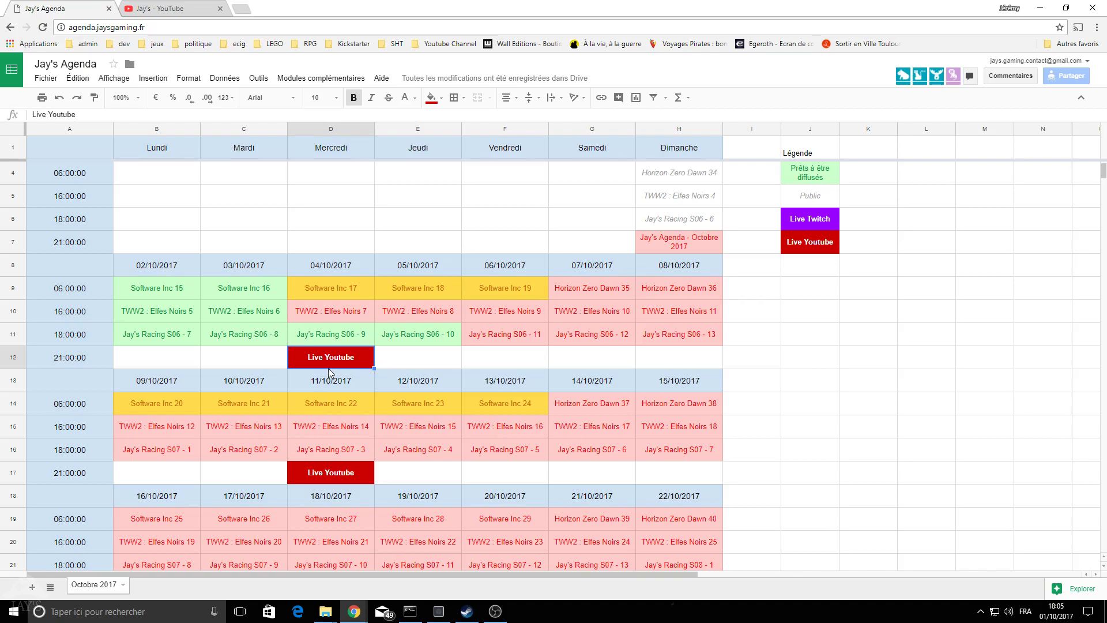
# - Examine the 16:00 TWW2 : Elfes Noirs episodes from 04/10/2017 to 08/10/2017 and the 04/10/2017 Live Youtube slot
pyautogui.click(389, 362)
pyautogui.click(369, 367)
pyautogui.click(403, 339)
pyautogui.click(343, 319)
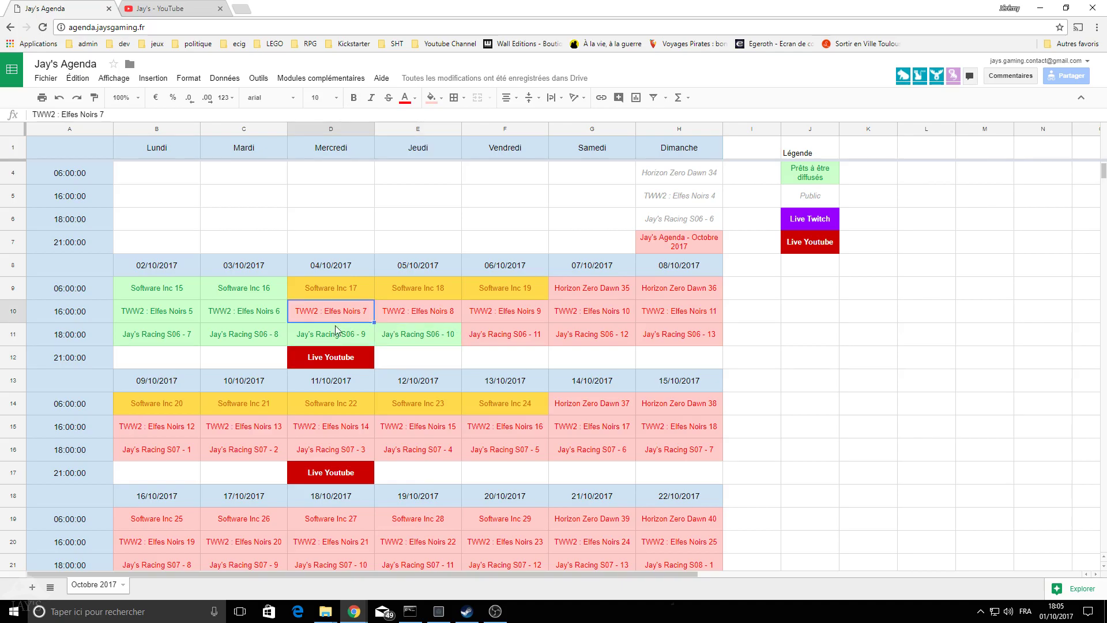
pyautogui.click(403, 307)
pyautogui.click(501, 314)
pyautogui.click(585, 318)
pyautogui.click(690, 321)
pyautogui.click(353, 355)
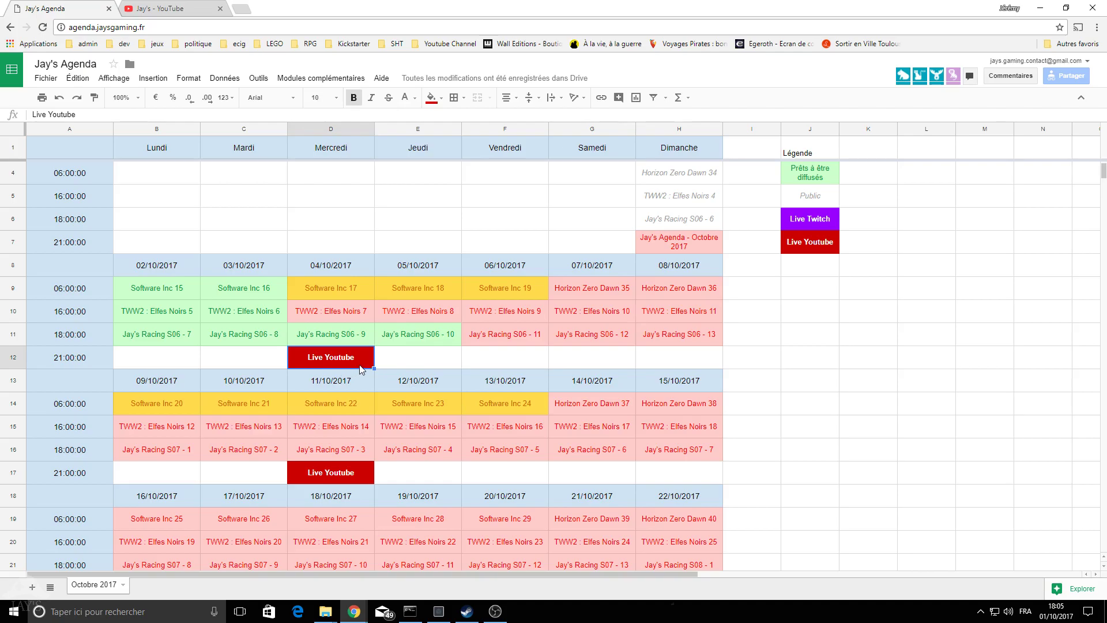
# - Look through the Wednesday Live Youtube slots at 21:00 from 11/10/2017 to 25/10/2017
pyautogui.scroll(-2, 357, 367)
pyautogui.click(356, 378)
pyautogui.scroll(-3, 392, 393)
pyautogui.click(338, 476)
pyautogui.click(324, 428)
pyautogui.click(323, 473)
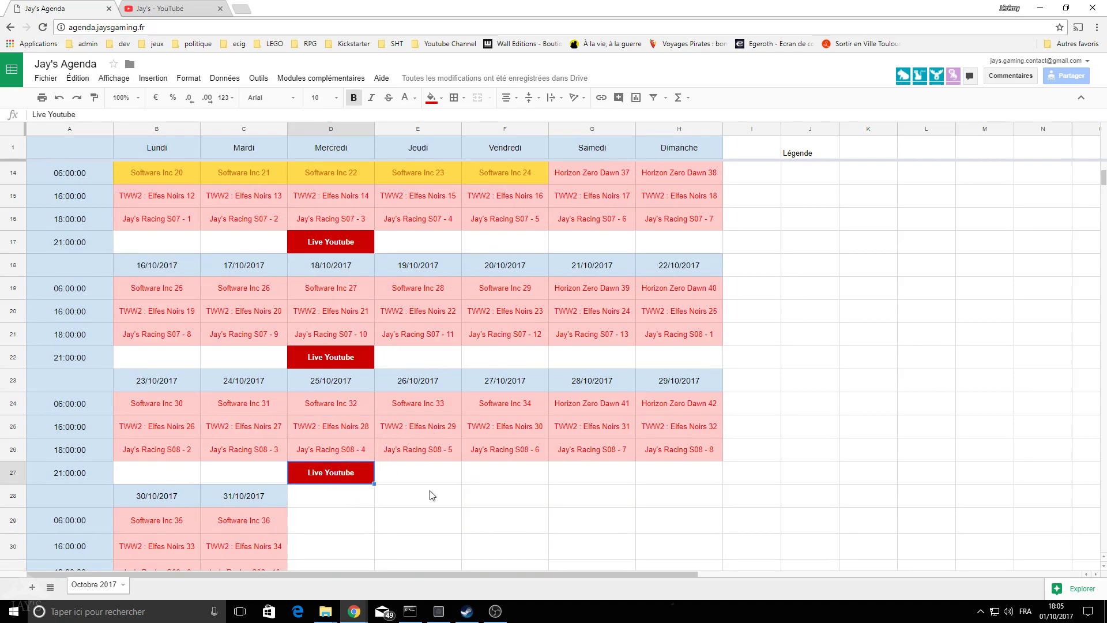
pyautogui.scroll(4, 424, 456)
pyautogui.scroll(2, 423, 456)
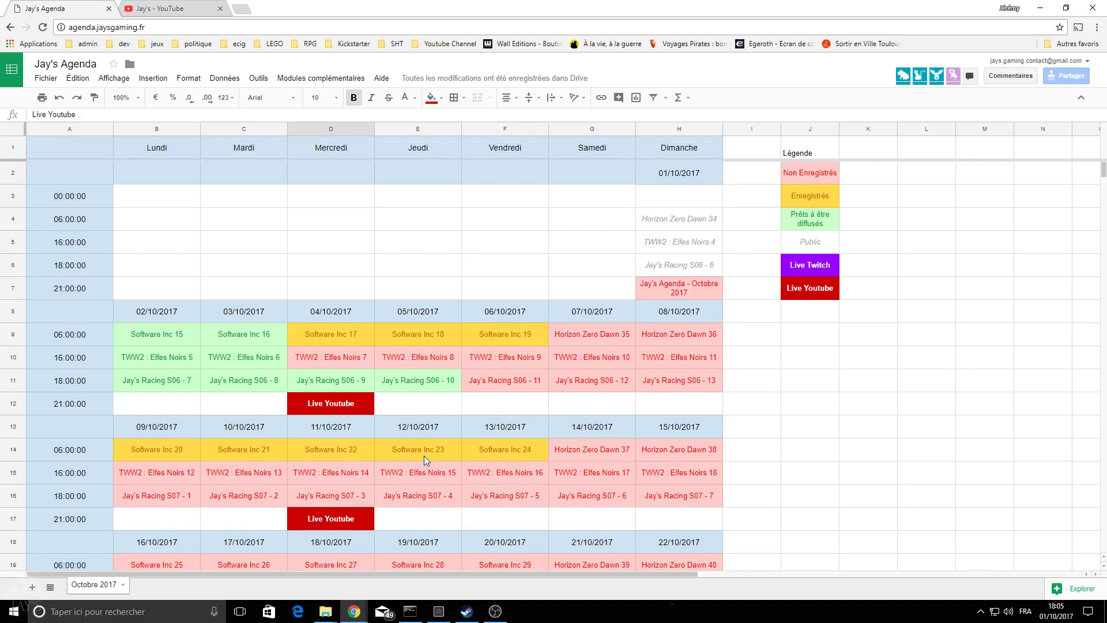
# - Compare the 18:00 entries Jay's Racing S06 - 10 and 11 with Jay's Racing S07 - 1 and 2 the following week
pyautogui.click(433, 390)
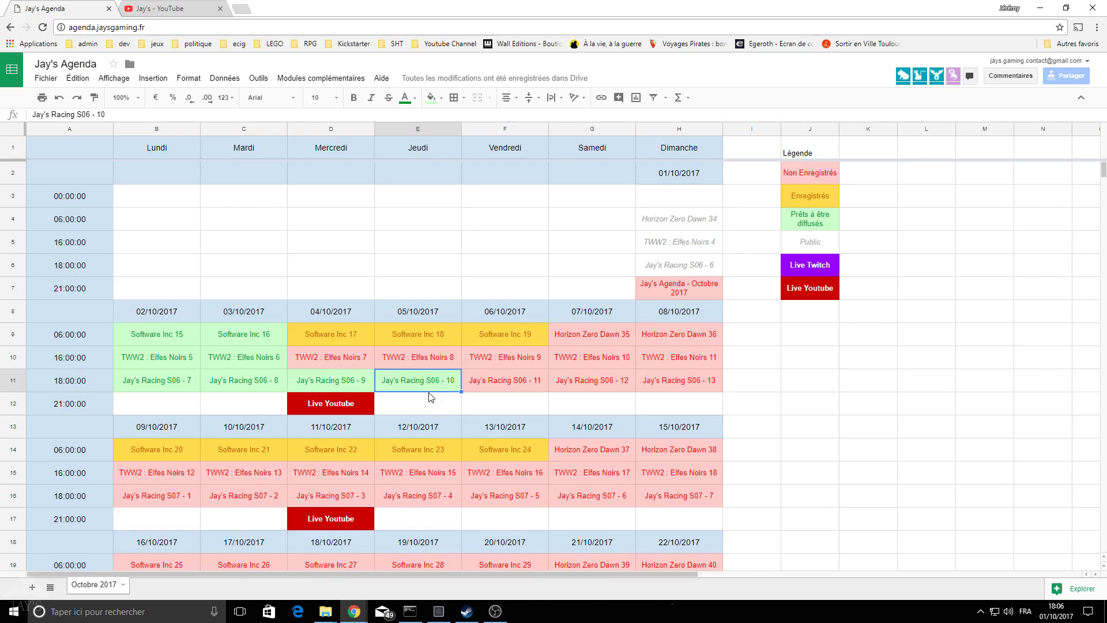
pyautogui.click(493, 387)
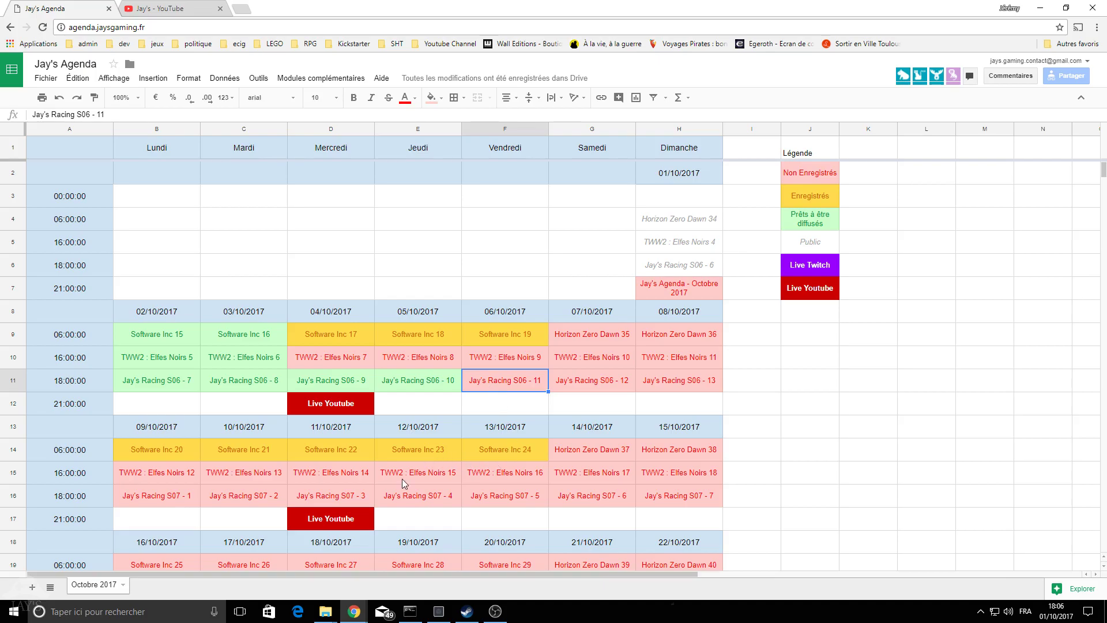
pyautogui.click(179, 502)
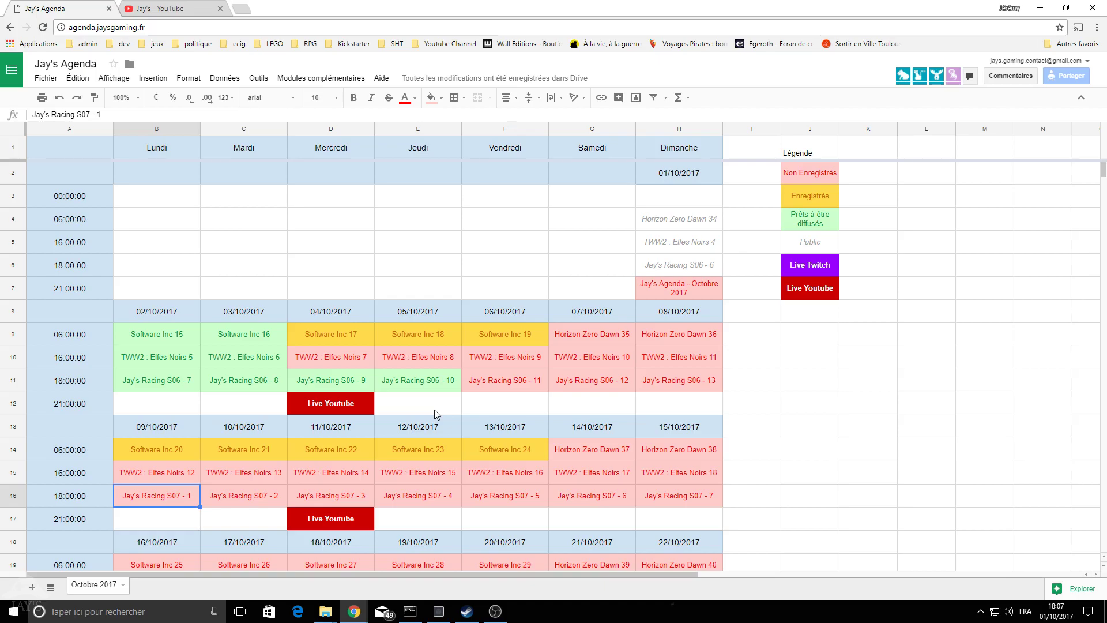
pyautogui.click(445, 389)
pyautogui.click(250, 498)
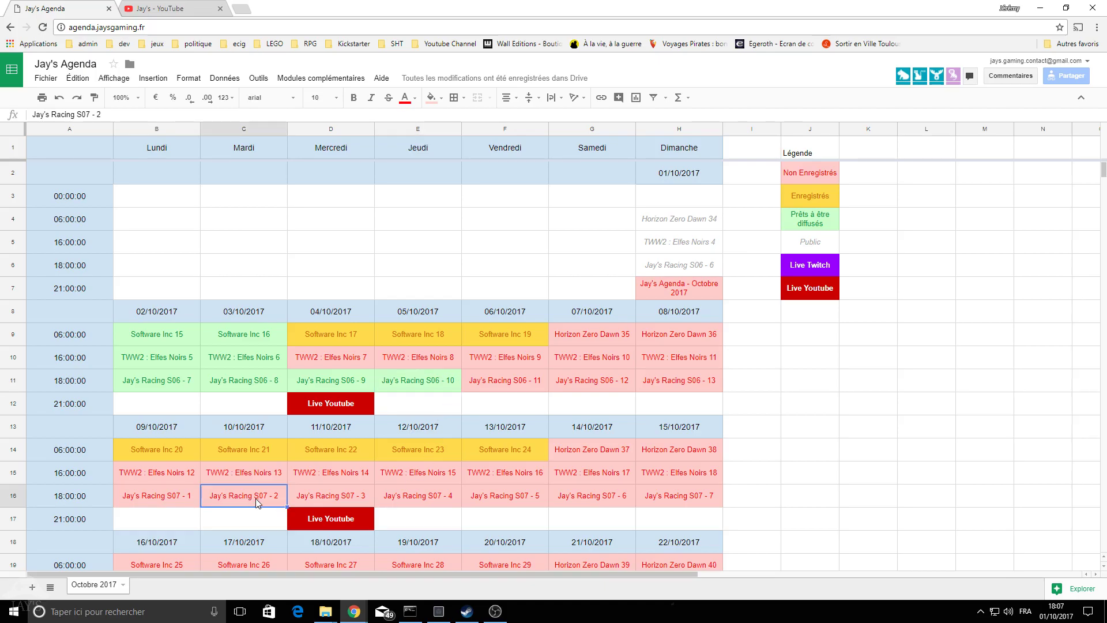
pyautogui.click(418, 388)
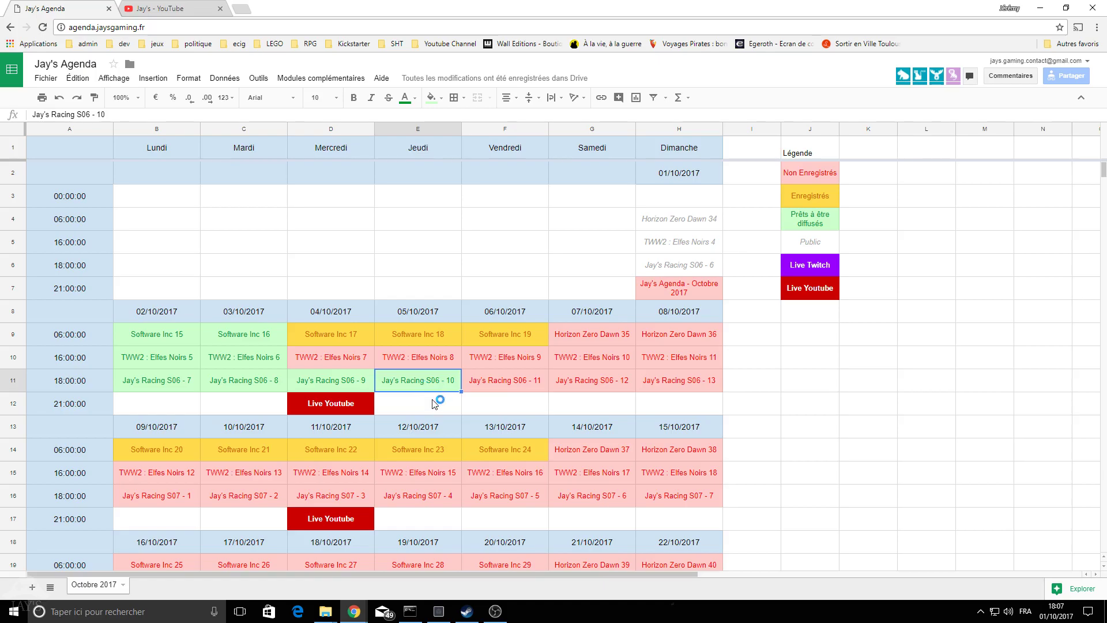
# - Follow the 18:00 Jay's Racing episodes through S07 and S08, up to S08 - 10 on 31/10/2017
pyautogui.scroll(-1, 434, 399)
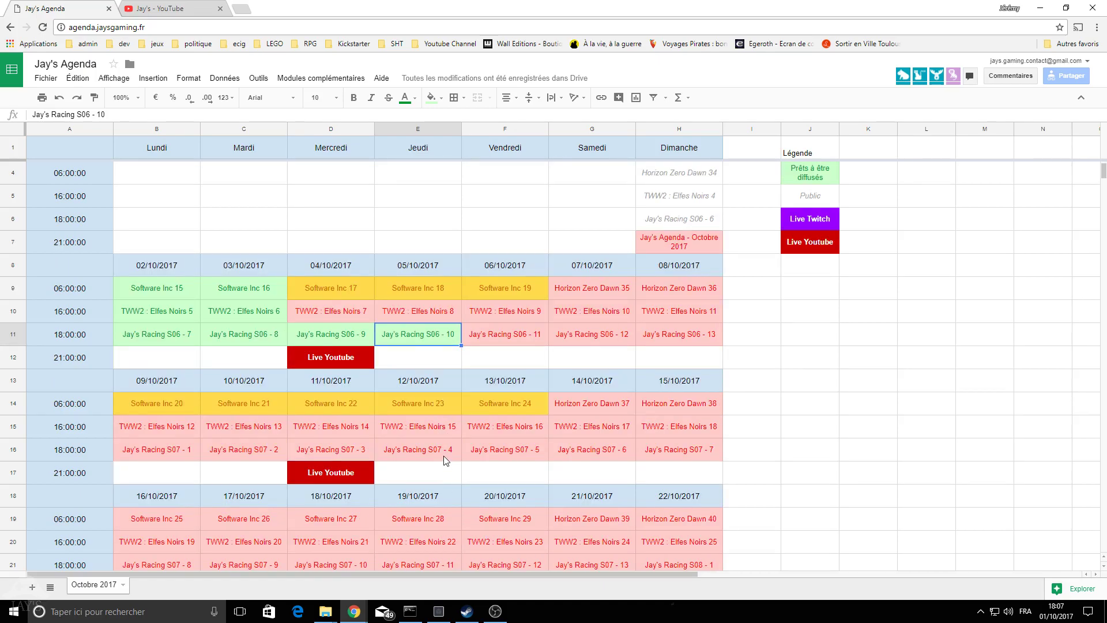
pyautogui.scroll(-4, 444, 459)
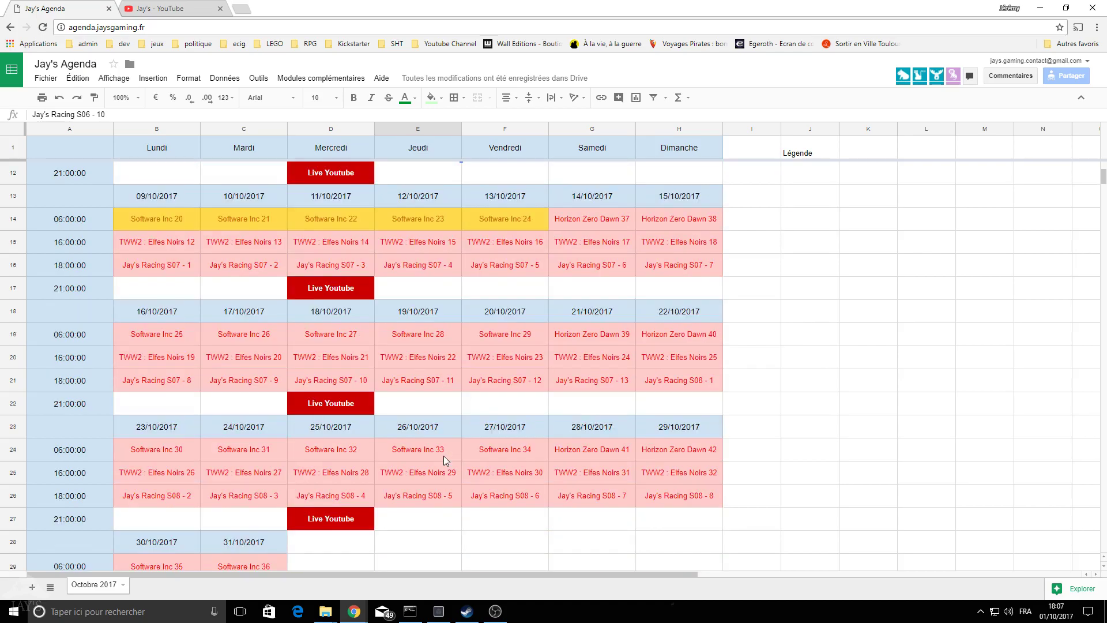
pyautogui.click(522, 499)
pyautogui.scroll(-2, 438, 513)
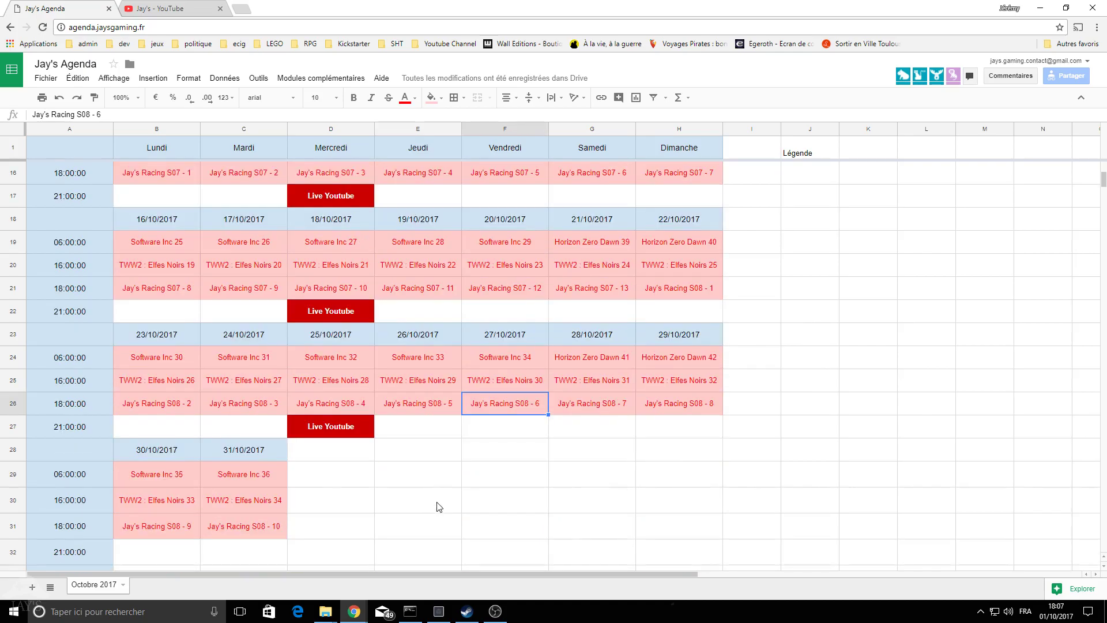
pyautogui.click(271, 518)
pyautogui.scroll(7, 459, 500)
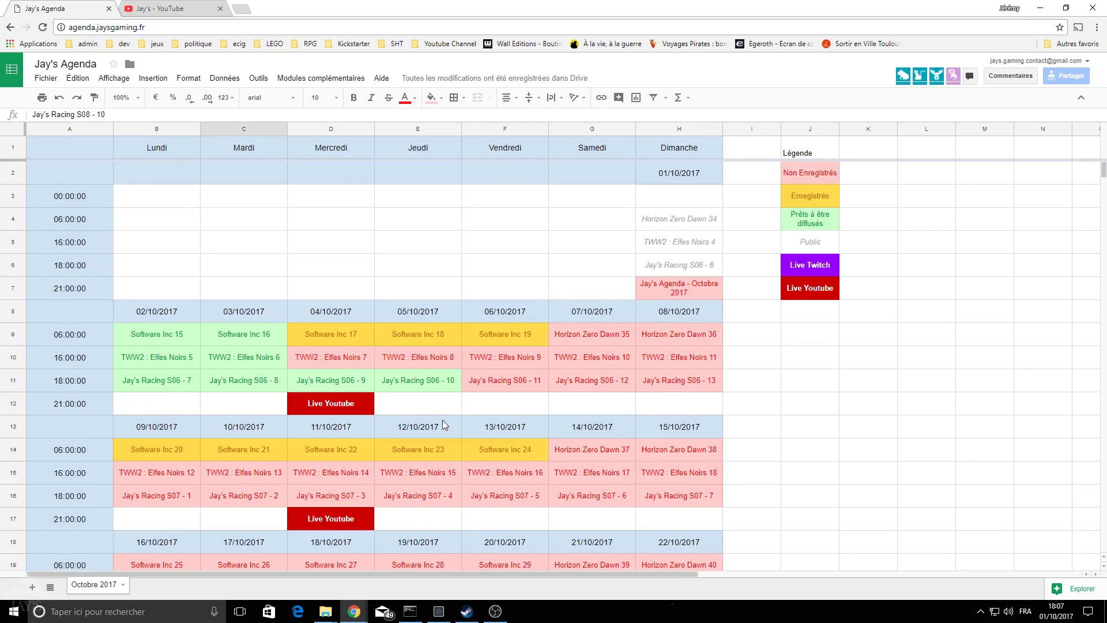
# - Review Jay's Racing S06 - 10 and S06 - 11 on 05/10/2017 and 06/10/2017 against the weeks that follow
pyautogui.click(437, 389)
pyautogui.click(502, 389)
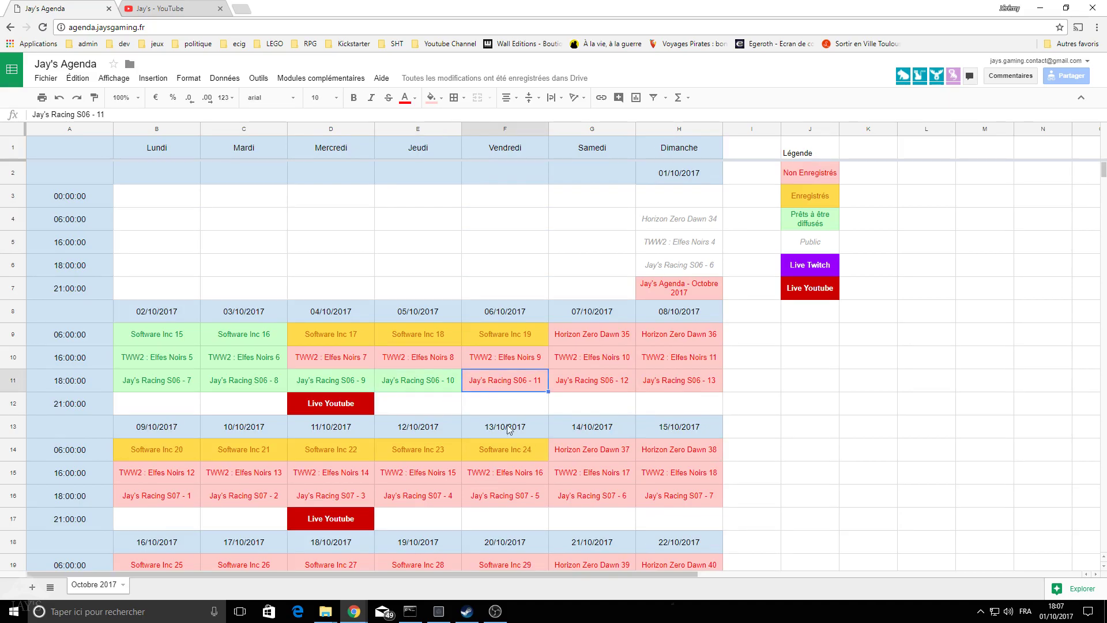
pyautogui.scroll(-3, 482, 413)
pyautogui.scroll(3, 483, 413)
pyautogui.scroll(-1, 527, 508)
pyautogui.scroll(1, 527, 508)
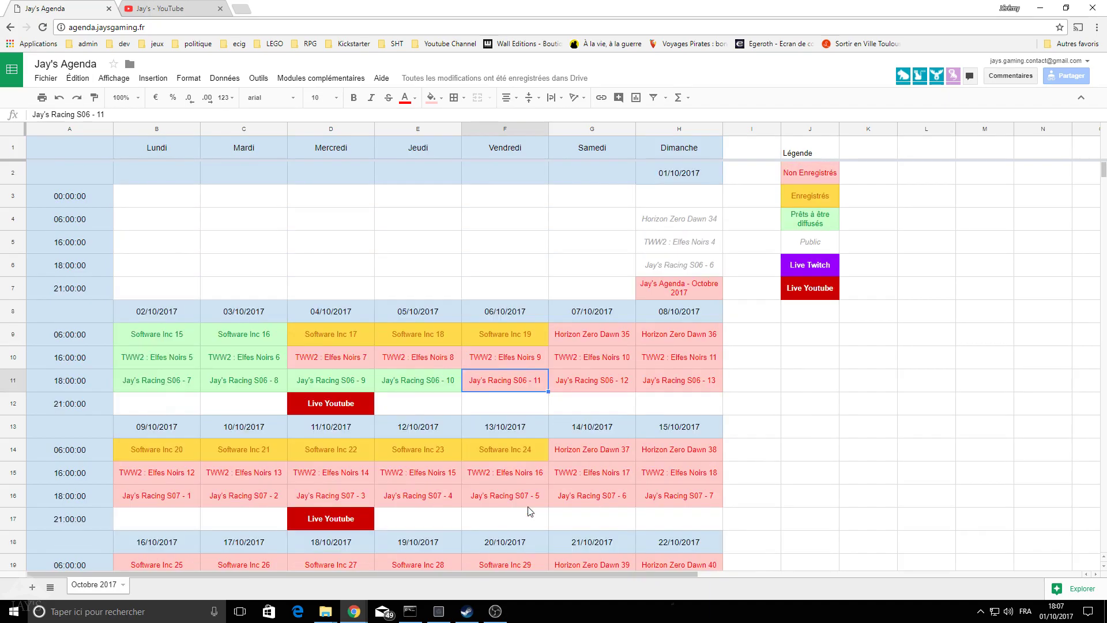
# - Compare the Live Youtube slots on 04/10/2017 and 11/10/2017 with the Jay's Racing S06 - 11 entry
pyautogui.click(319, 410)
pyautogui.click(504, 382)
pyautogui.click(332, 410)
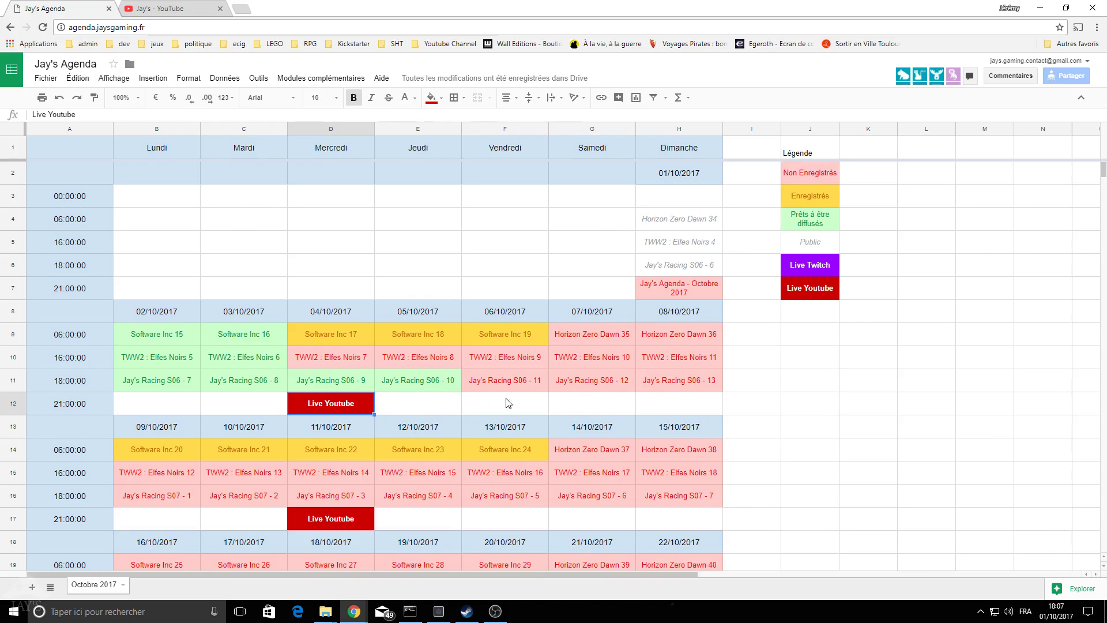
pyautogui.scroll(-2, 451, 437)
pyautogui.click(363, 429)
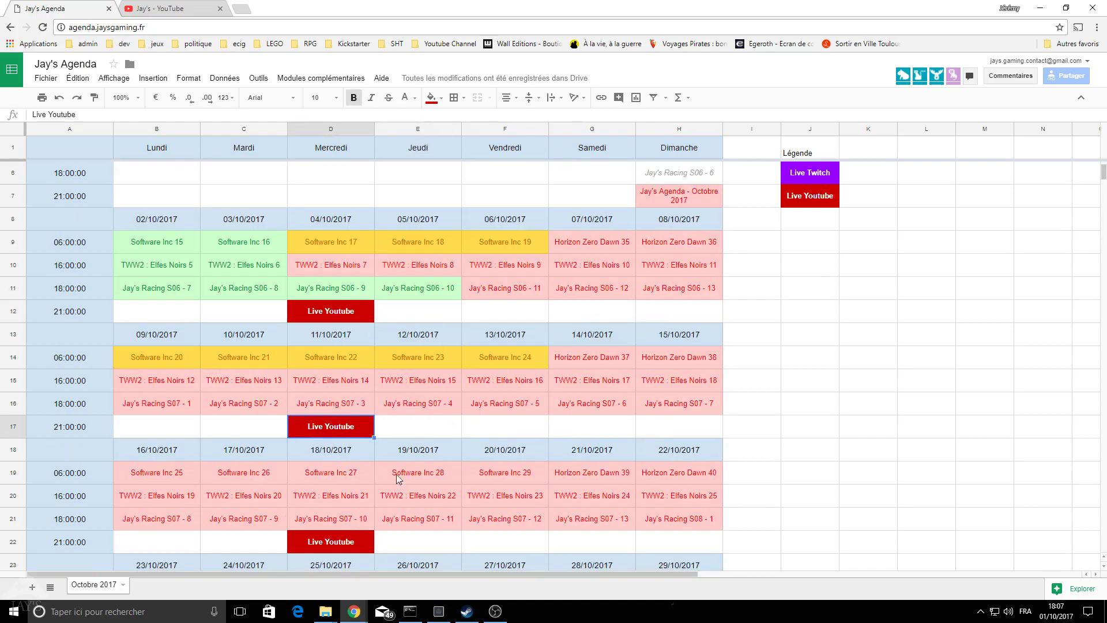
pyautogui.scroll(2, 521, 394)
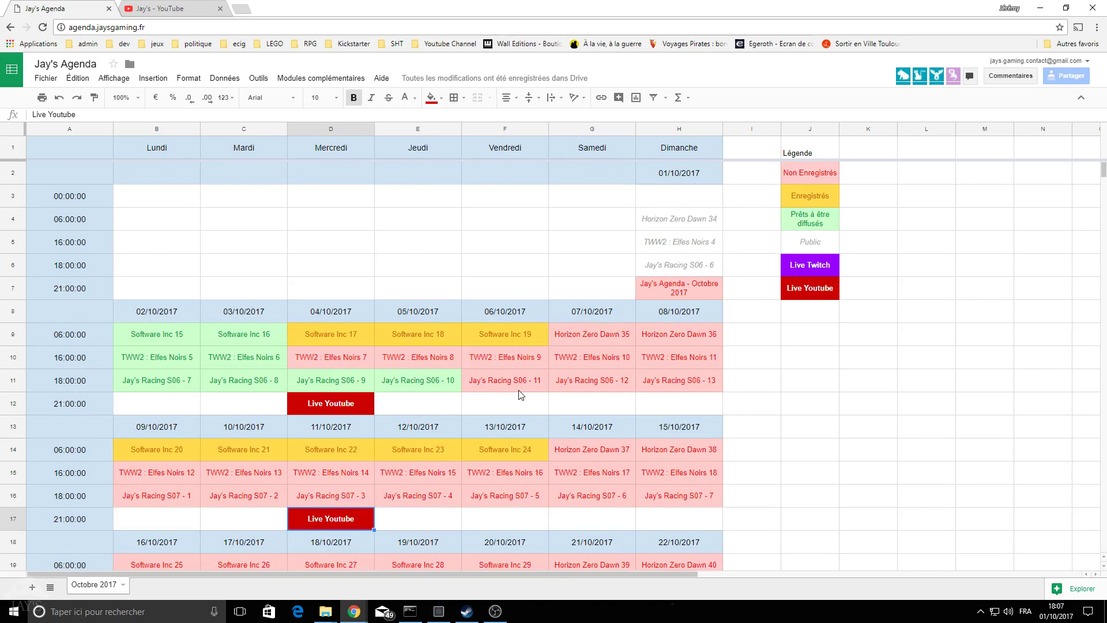
# - Examine the weekend Horizon Zero Dawn episodes at 06:00, from episode 35 on 07/10/2017 to episode 40 on 22/10/2017
pyautogui.click(566, 340)
pyautogui.click(668, 332)
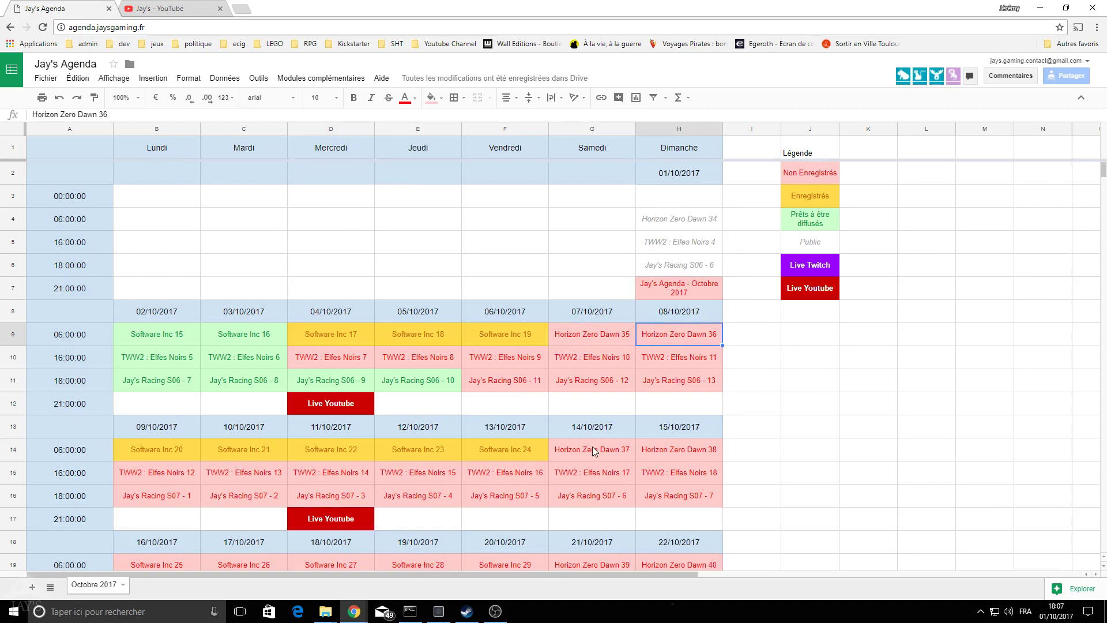
pyautogui.click(593, 448)
pyautogui.click(648, 449)
pyautogui.scroll(-3, 628, 450)
pyautogui.click(604, 427)
pyautogui.click(652, 425)
pyautogui.scroll(3, 629, 458)
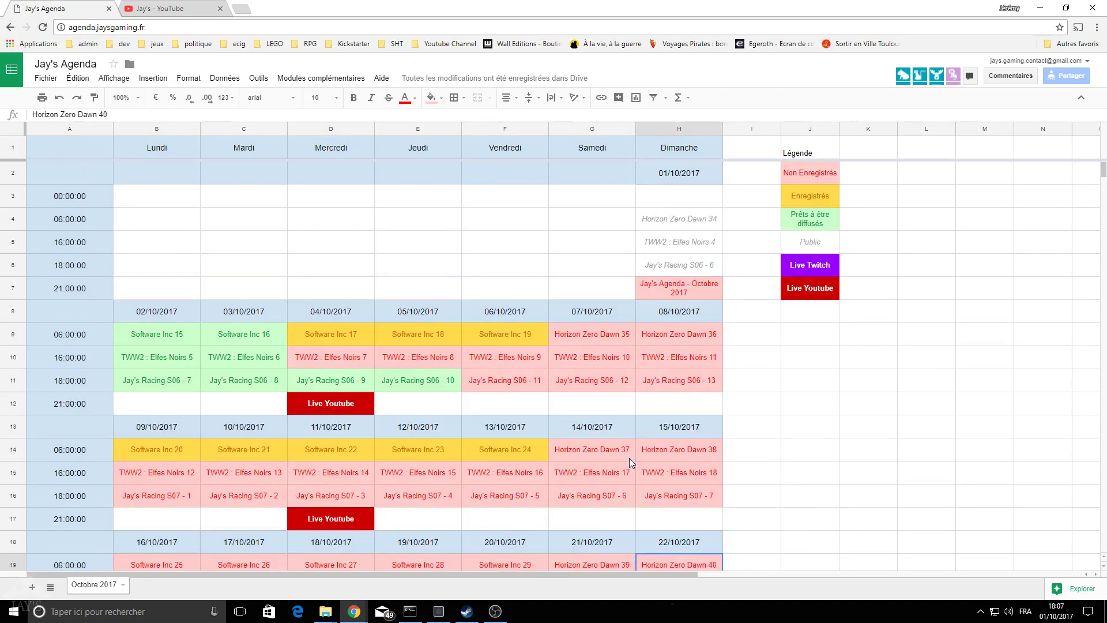
pyautogui.click(572, 451)
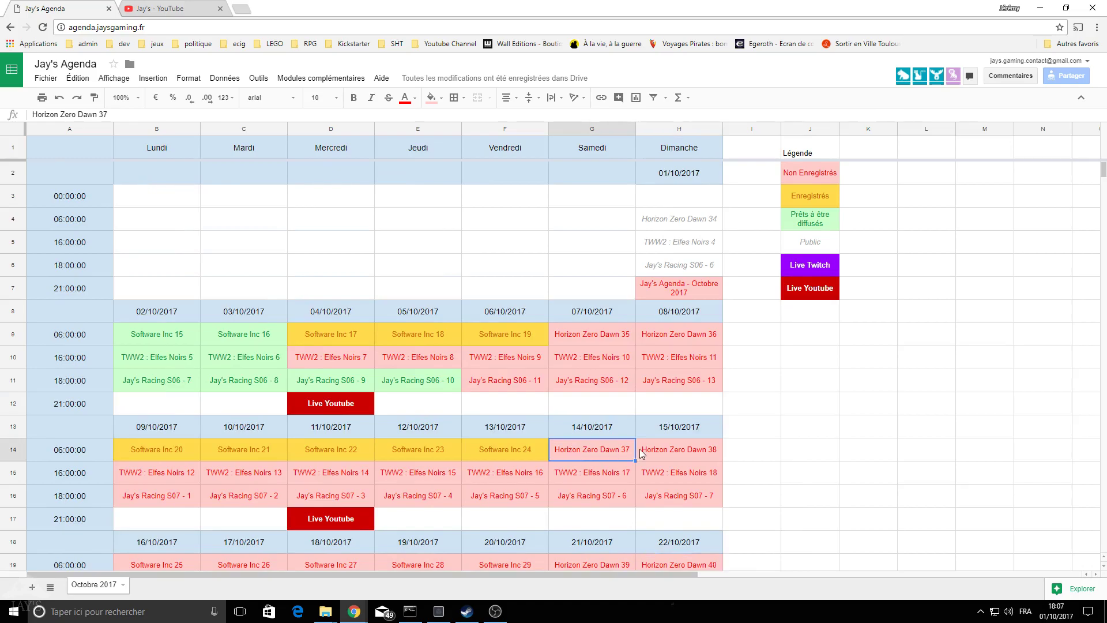
# - Examine the 16:00 entries TWW2 : Elfes Noirs 16, 17 and 18 from 13/10/2017 to 15/10/2017
pyautogui.click(592, 473)
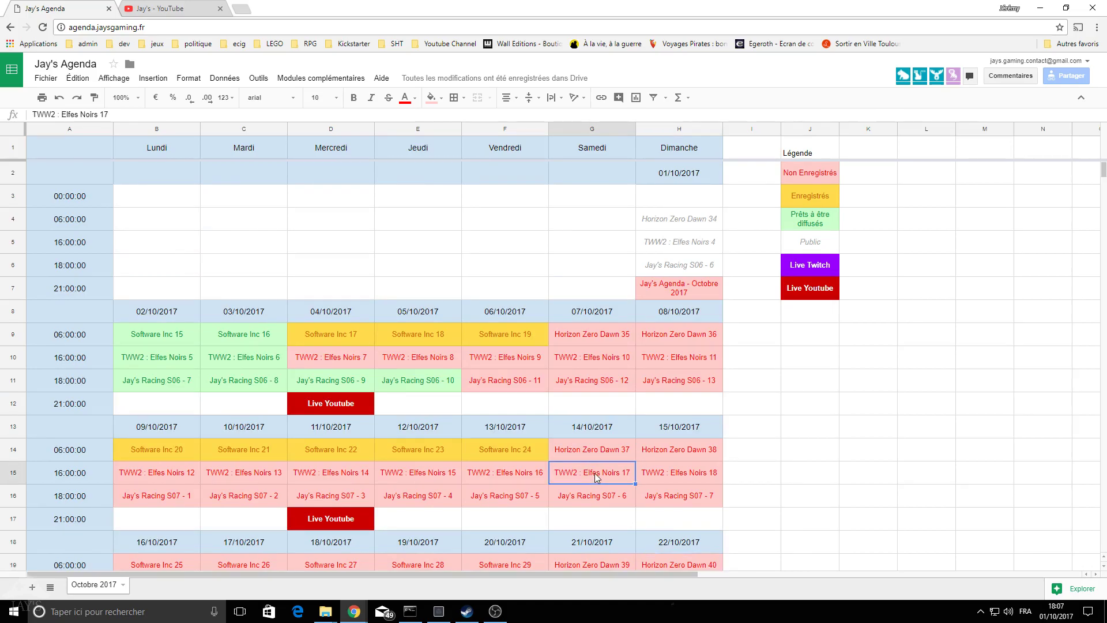
pyautogui.click(667, 471)
pyautogui.click(474, 472)
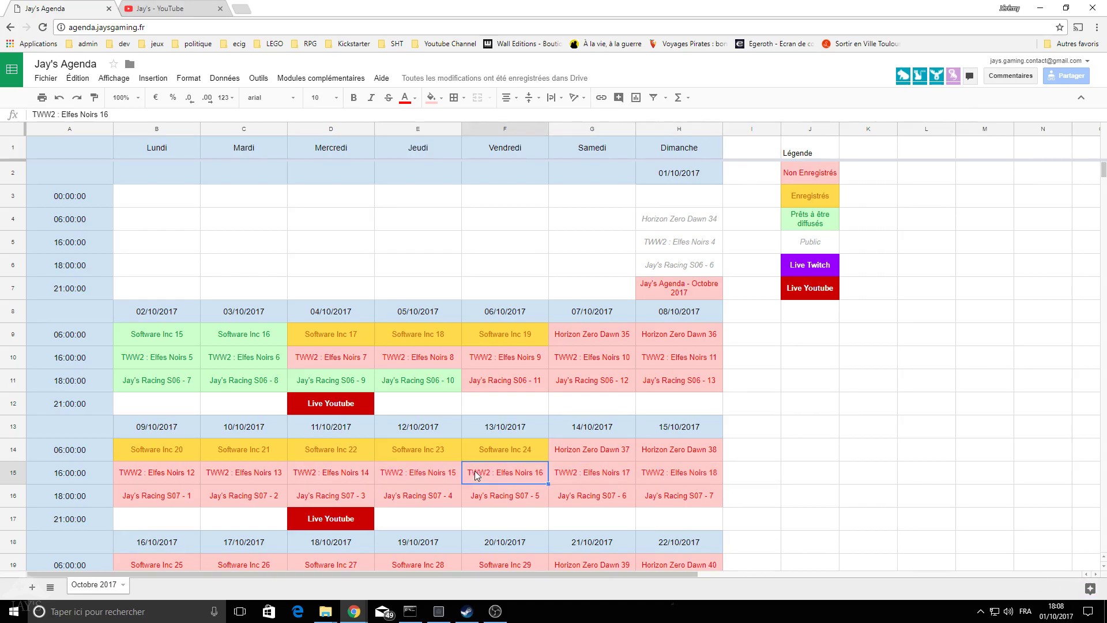
pyautogui.click(579, 471)
pyautogui.press('Right')
pyautogui.press('Left')
pyautogui.scroll(-2, 611, 427)
pyautogui.scroll(2, 603, 433)
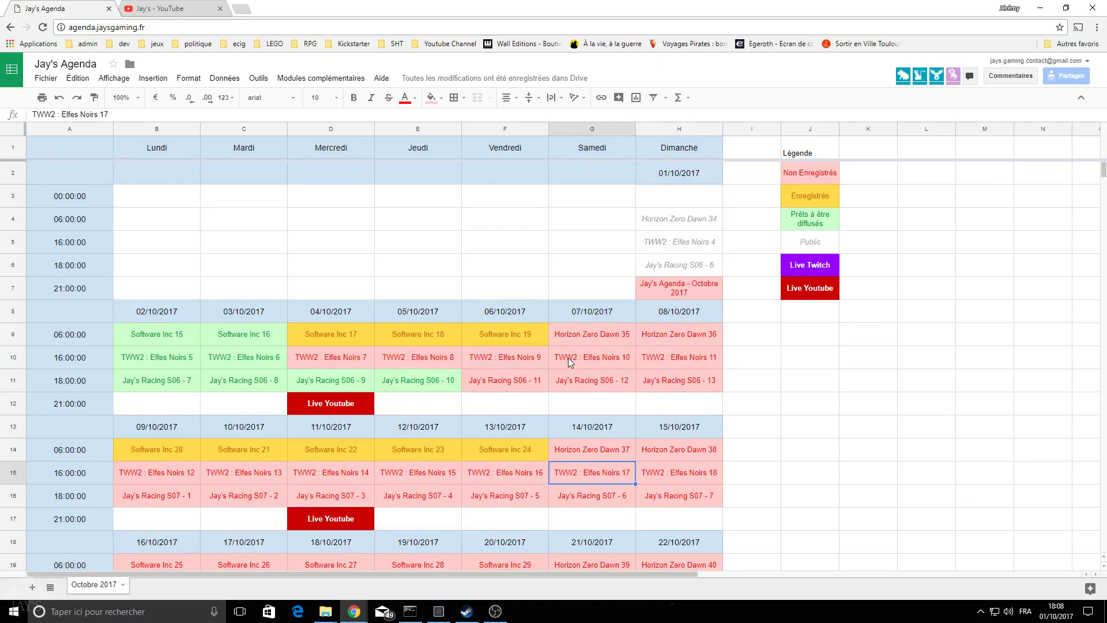
# - Review Horizon Zero Dawn 35 and 36 at 06:00 on the weekend of 07/10/2017 and 08/10/2017
pyautogui.click(587, 340)
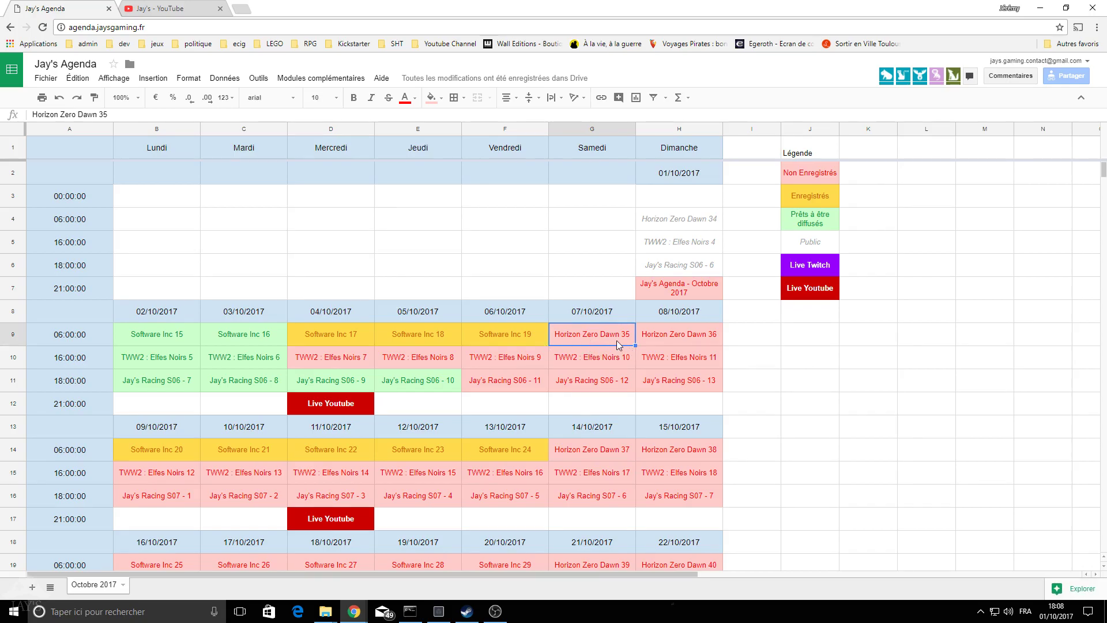
pyautogui.press('Right')
pyautogui.press('Left')
pyautogui.click(645, 338)
pyautogui.click(594, 341)
pyautogui.click(608, 359)
pyautogui.click(600, 338)
pyautogui.click(495, 408)
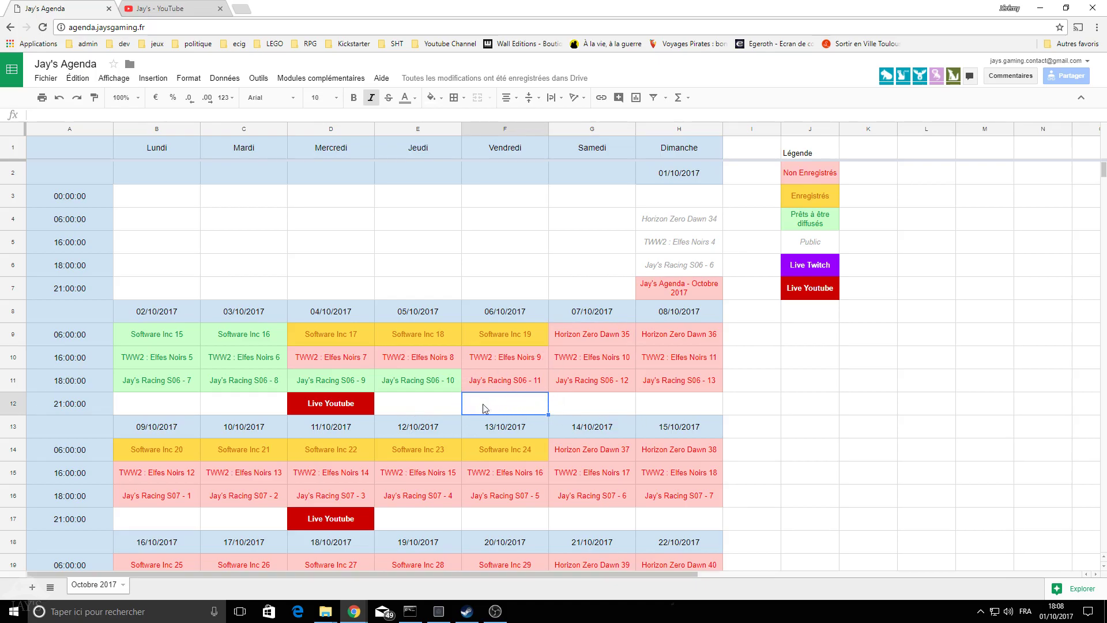
pyautogui.click(593, 335)
pyautogui.click(640, 340)
pyautogui.click(586, 343)
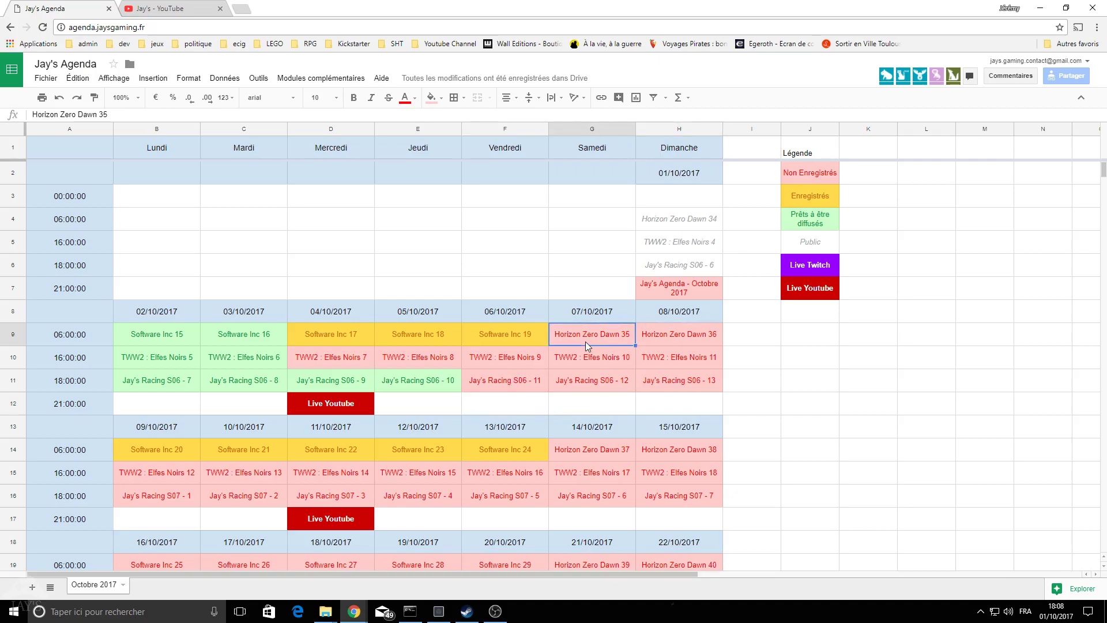
pyautogui.click(640, 341)
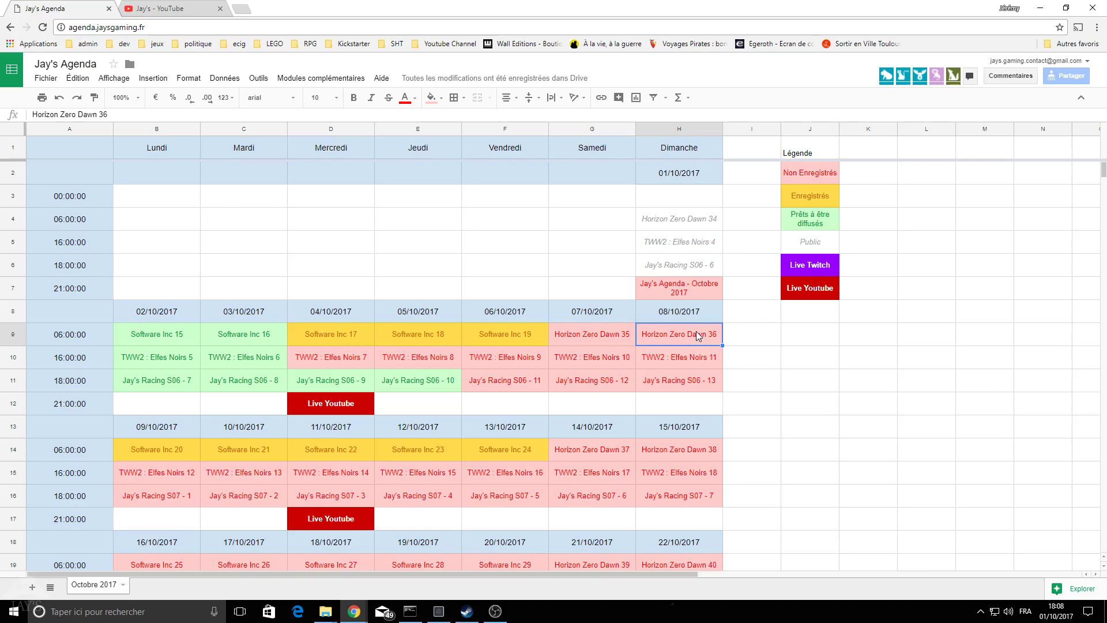
# - Check Horizon Zero Dawn 37 on 14/10/2017 and look over the schedule for the remaining weeks of October
pyautogui.click(586, 440)
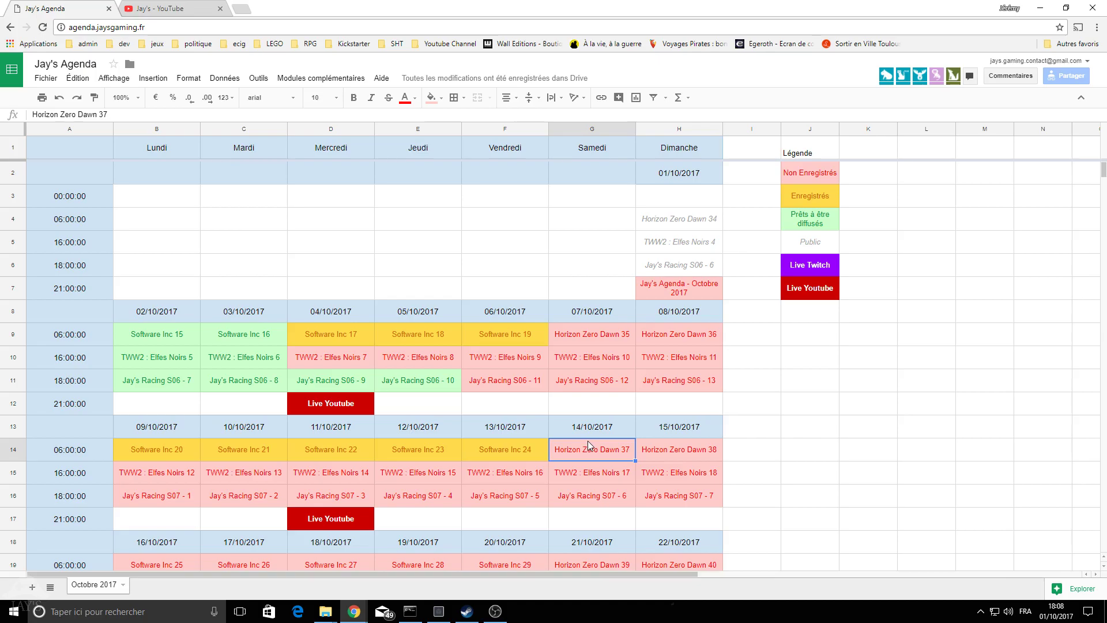
pyautogui.scroll(-5, 451, 383)
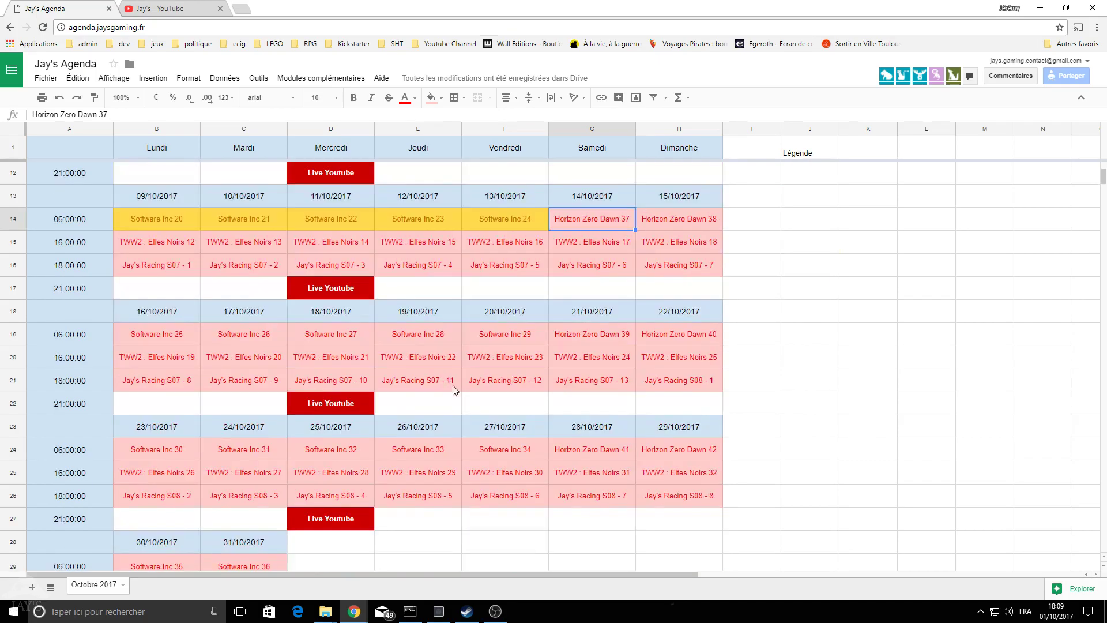
pyautogui.scroll(5, 527, 433)
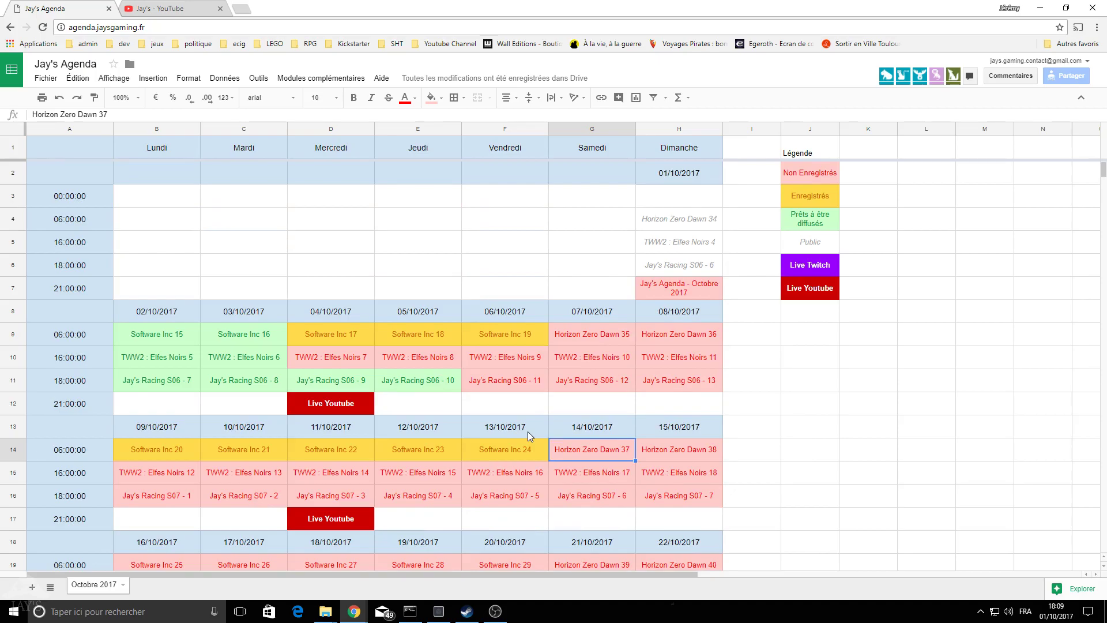
pyautogui.scroll(-2, 527, 431)
pyautogui.scroll(2, 528, 431)
pyautogui.scroll(-3, 527, 431)
pyautogui.scroll(3, 528, 431)
pyautogui.scroll(-5, 536, 426)
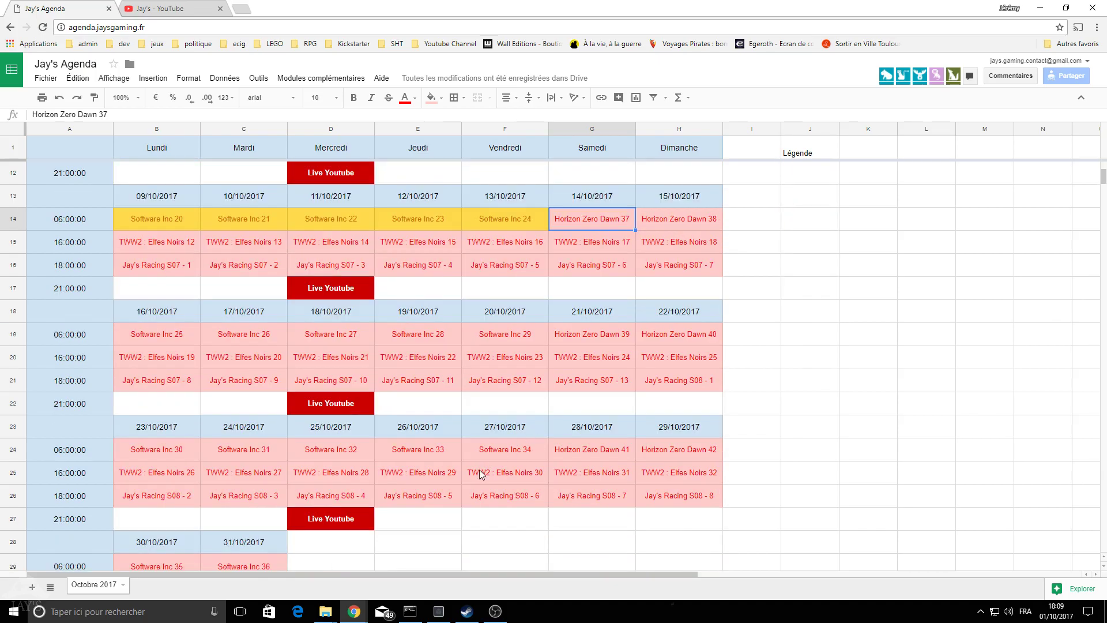
pyautogui.scroll(5, 480, 473)
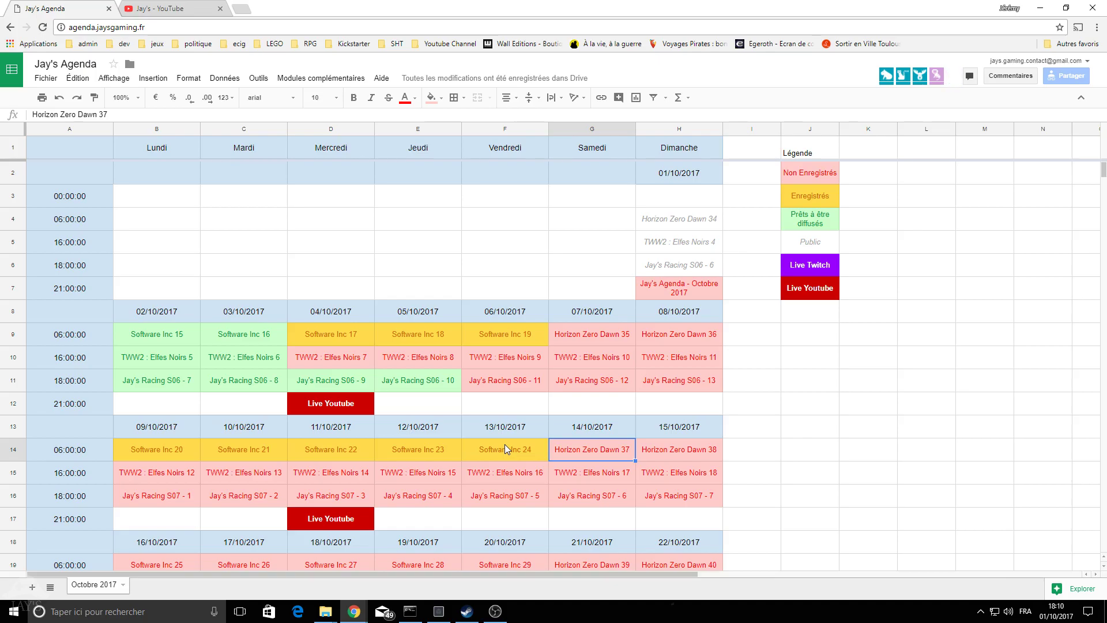
# - Review Software Inc 24 and Jay's Racing S07 - 5 on 13/10/2017, plus the first week's Jay's Racing S06 - 11, S06 - 12 and TWW2 : Elfes Noirs 6
pyautogui.click(505, 448)
pyautogui.click(499, 495)
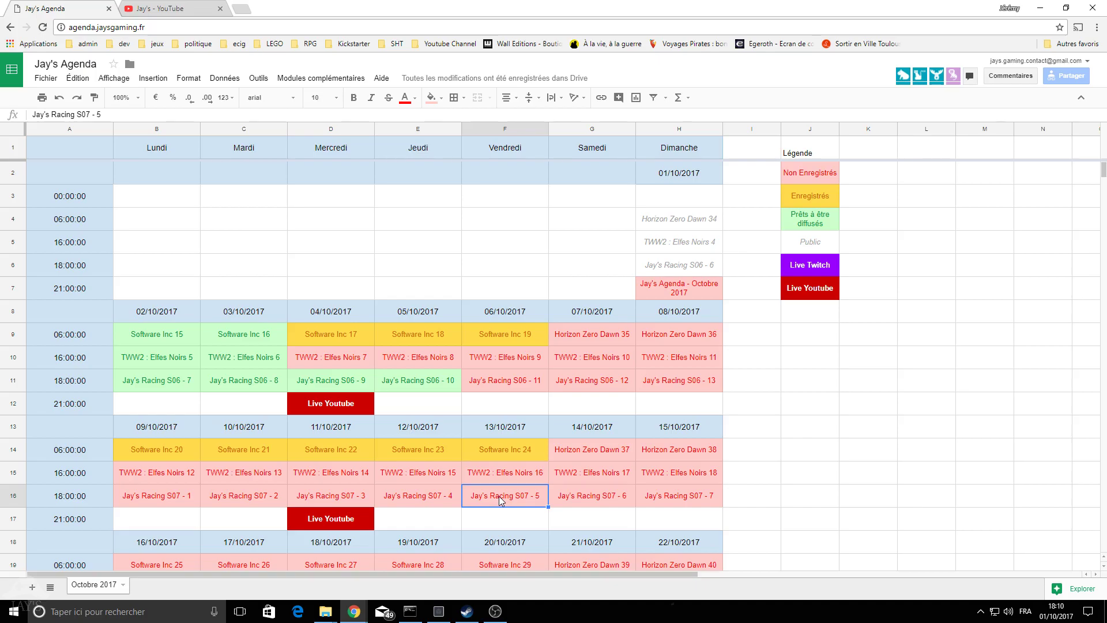
pyautogui.click(522, 385)
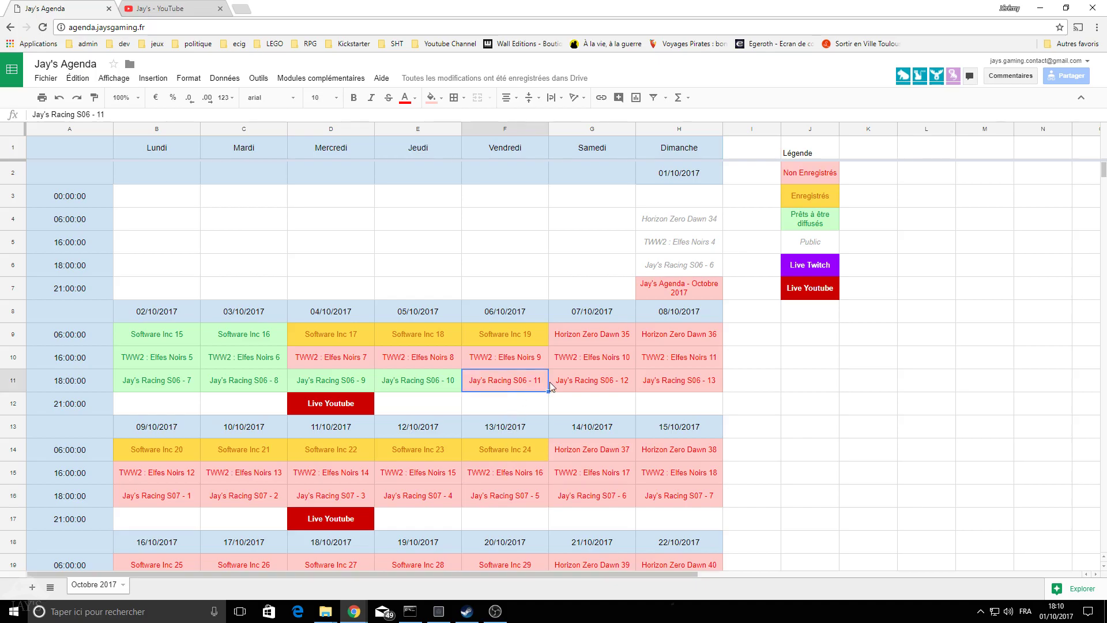
pyautogui.click(574, 388)
pyautogui.click(490, 386)
pyautogui.scroll(-2, 493, 415)
pyautogui.scroll(2, 485, 480)
pyautogui.click(265, 410)
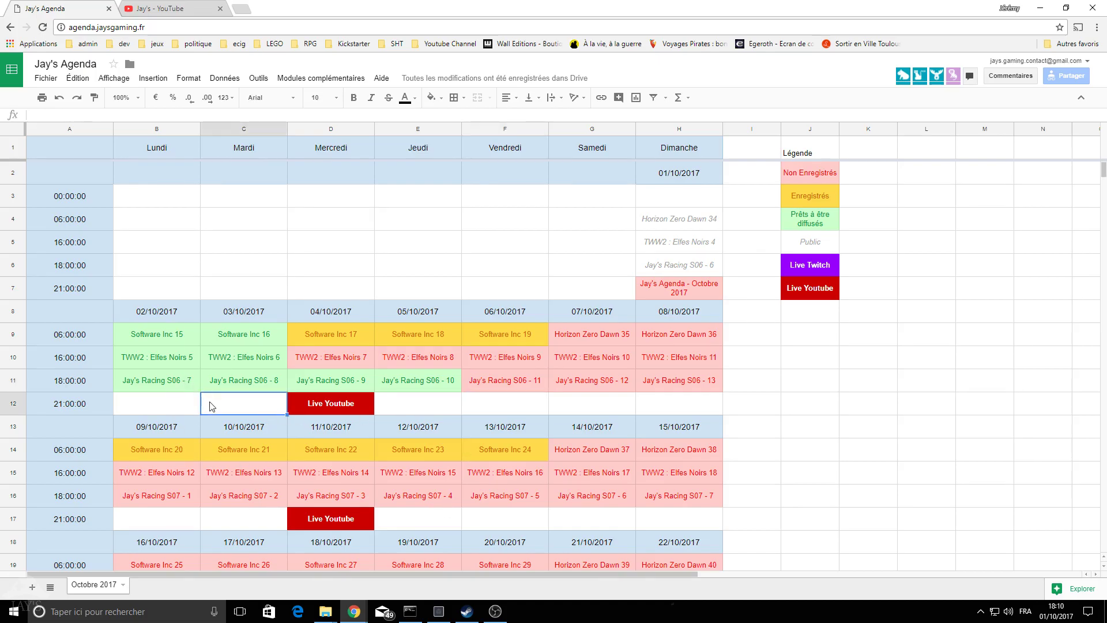
pyautogui.click(230, 363)
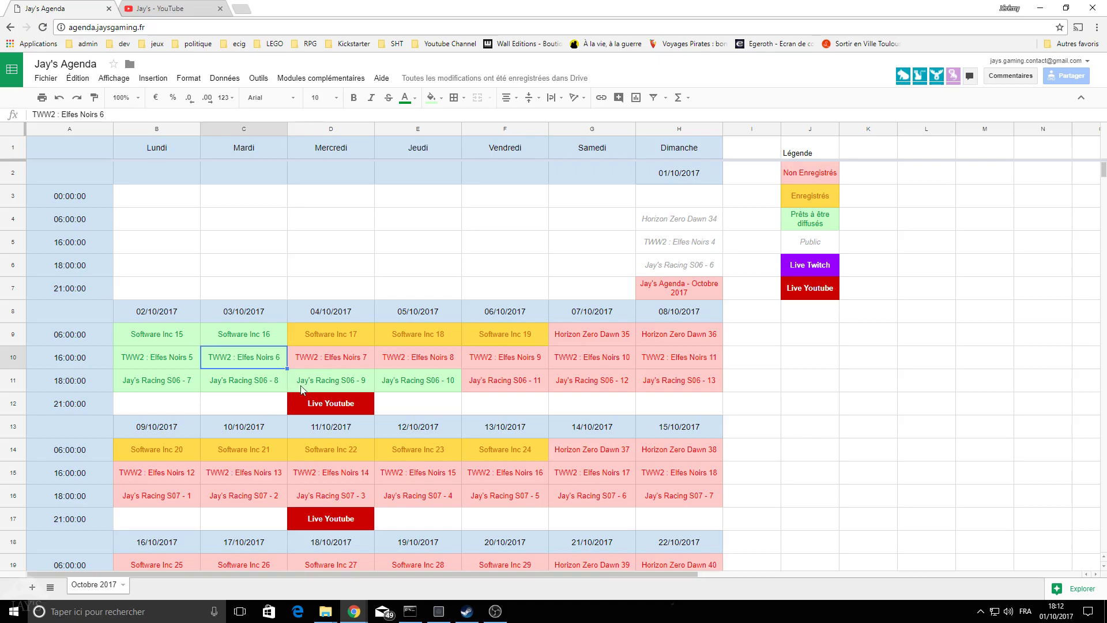
# - Review Jay's Racing S06 - 6 on 01/10/2017 and the 06:00 entries Software Inc 15 to 19 from 02/10/2017 to 06/10/2017
pyautogui.click(680, 271)
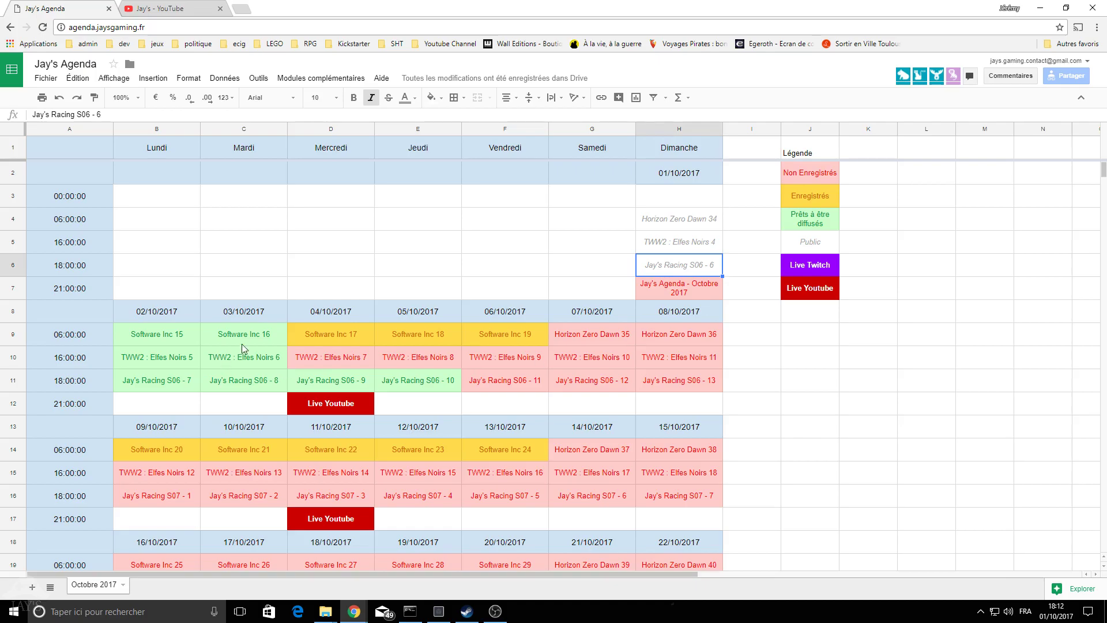
pyautogui.click(157, 334)
pyautogui.click(259, 335)
pyautogui.click(365, 335)
pyautogui.scroll(-2, 381, 333)
pyautogui.scroll(2, 404, 330)
pyautogui.moveTo(167, 334); pyautogui.dragTo(508, 334)
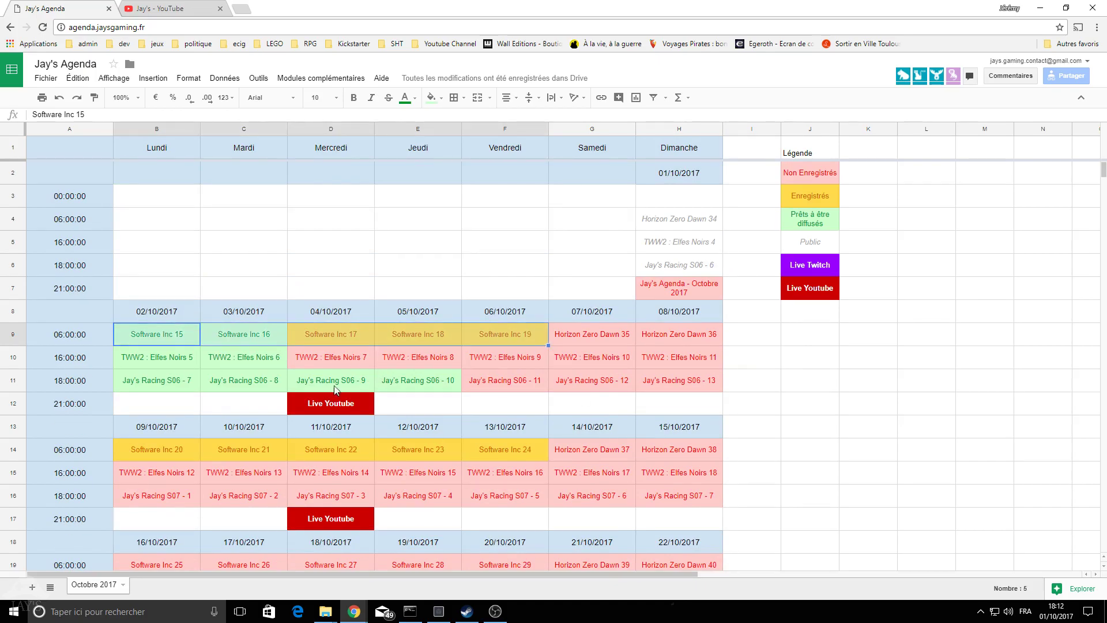
pyautogui.scroll(-4, 514, 335)
pyautogui.scroll(4, 501, 365)
# - Check the Live Youtube slot on 04/10/2017 and the neighbouring 21:00 slots from Monday to Thursday
pyautogui.click(369, 405)
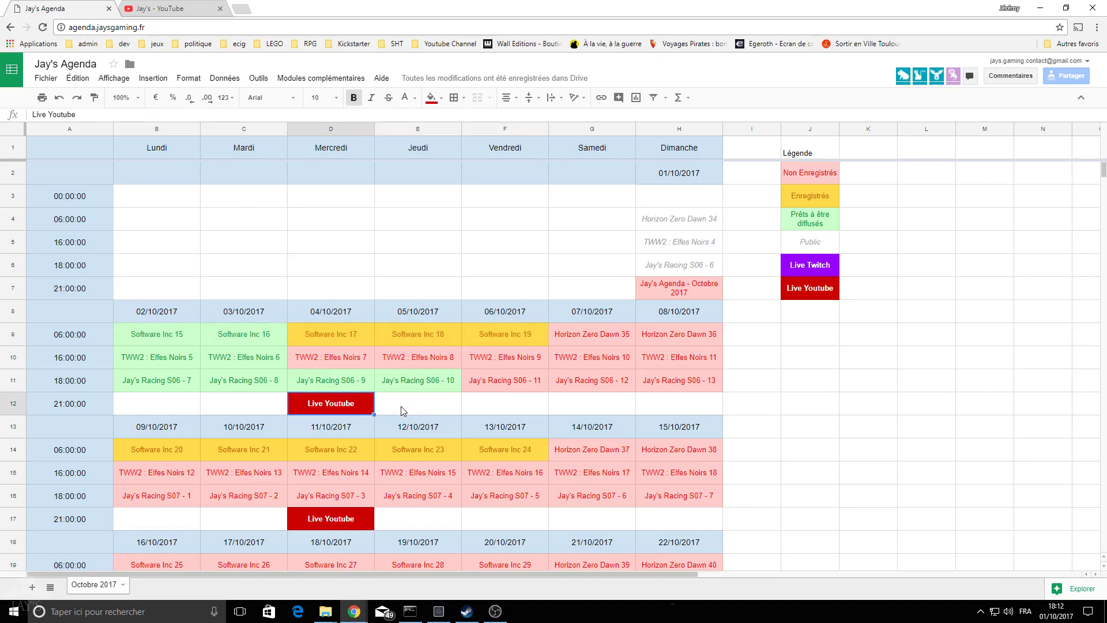
pyautogui.click(402, 410)
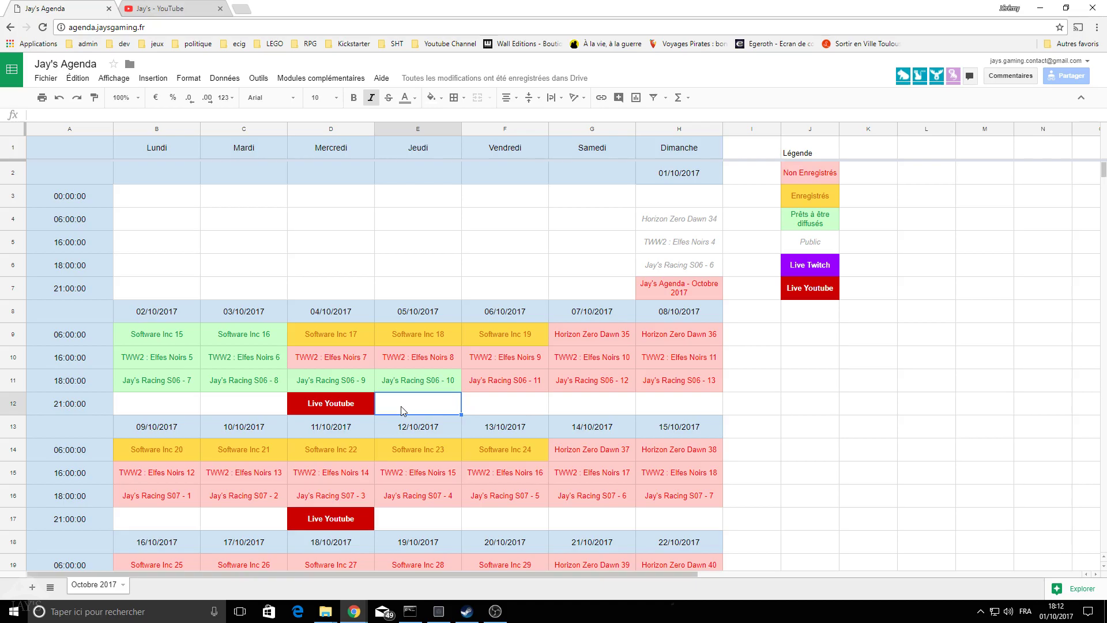
pyautogui.press('Left')
pyautogui.press('Left')
pyautogui.press('Left')
pyautogui.press('Right')
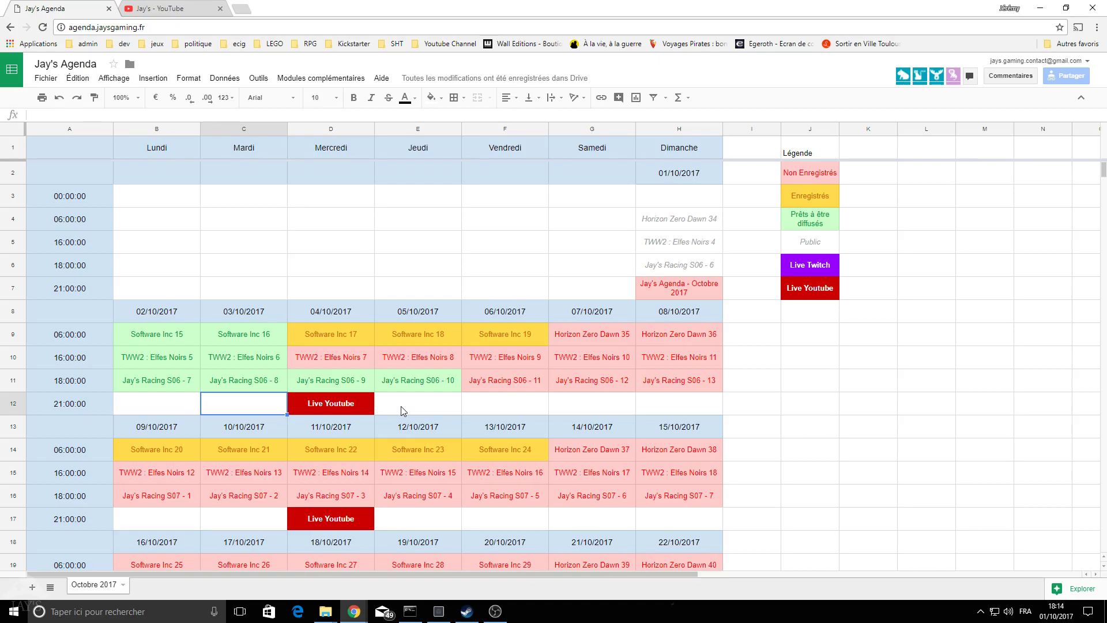
# - Look over Jay's Racing S06 - 10 on 05/10/2017 and the 21:00 evening slots from 02/10/2017 to 06/10/2017
pyautogui.click(403, 411)
pyautogui.press('Up')
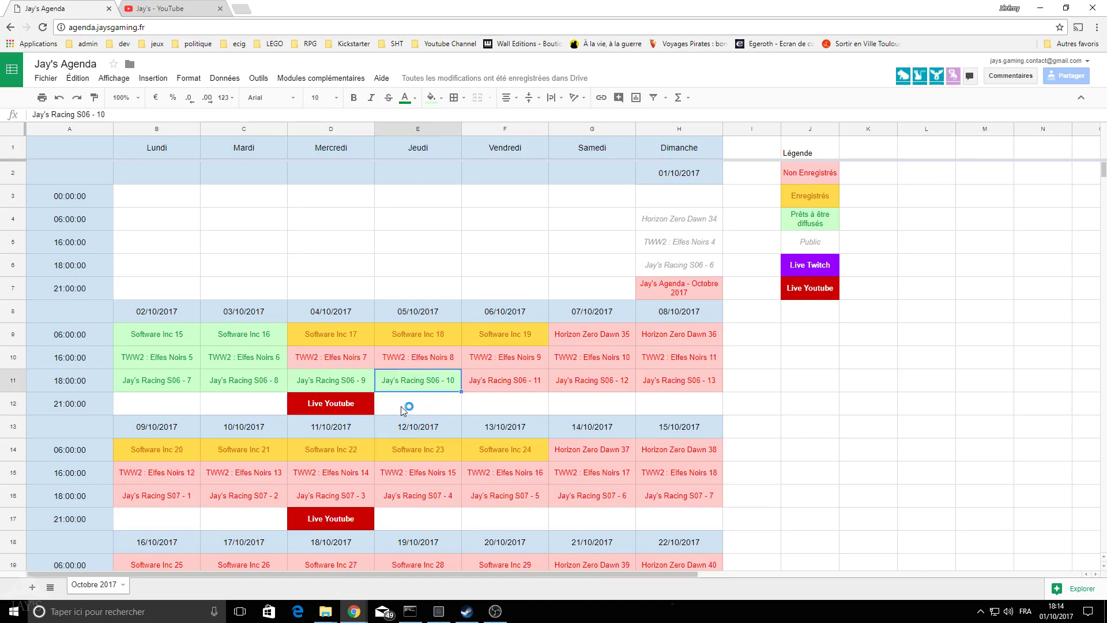
pyautogui.press('Down')
pyautogui.press('Left')
pyautogui.press('Left')
pyautogui.press('Left')
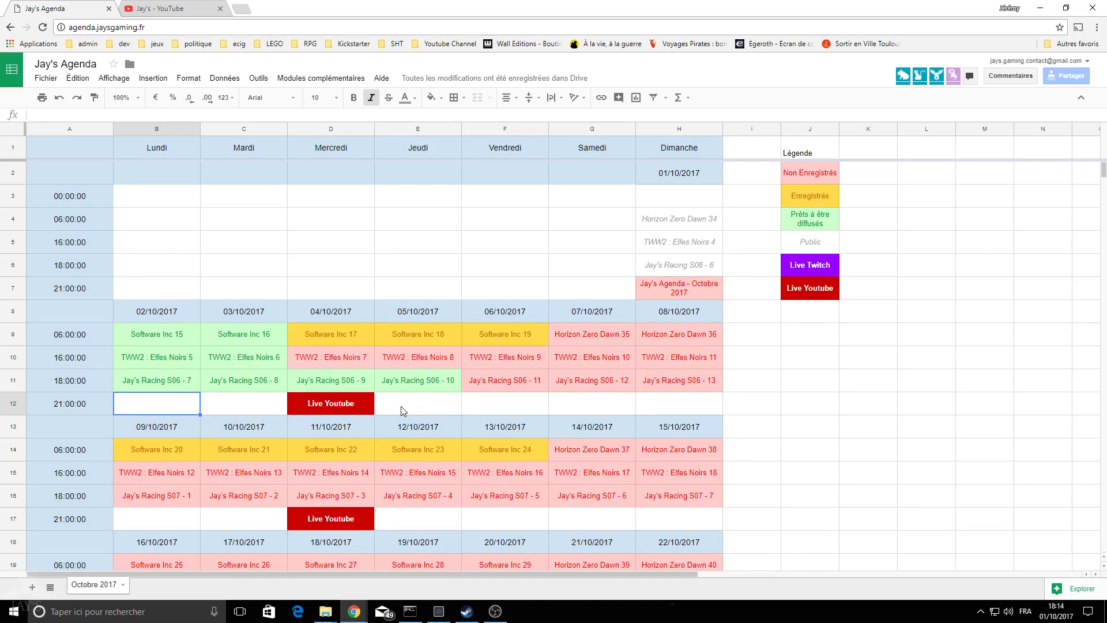
pyautogui.press('Right')
pyautogui.press('Right')
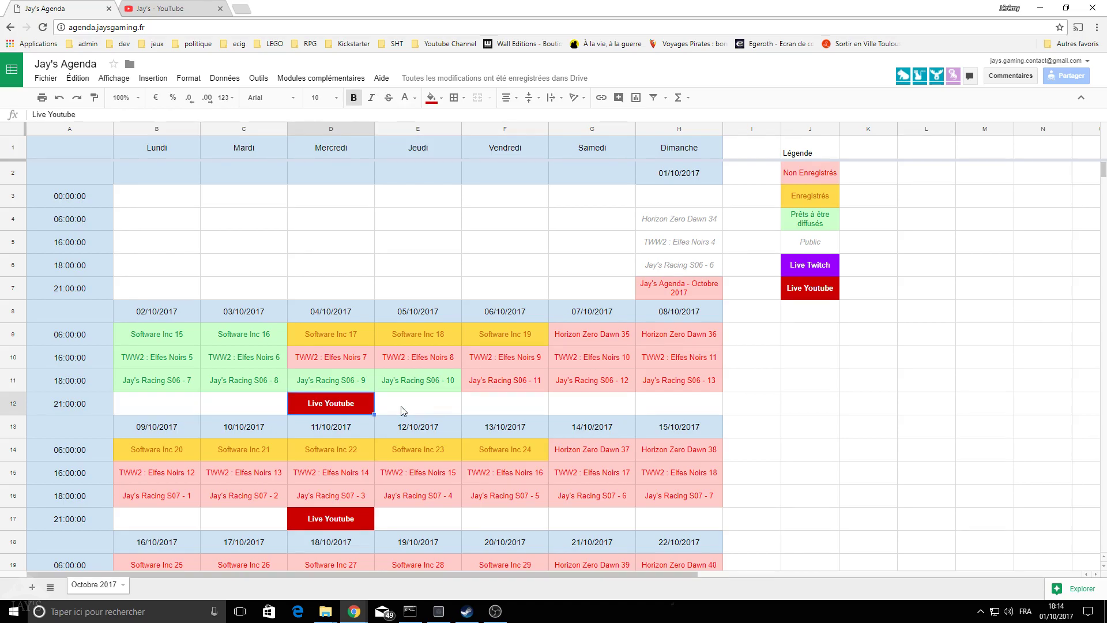
pyautogui.press('Right')
pyautogui.press('Right')
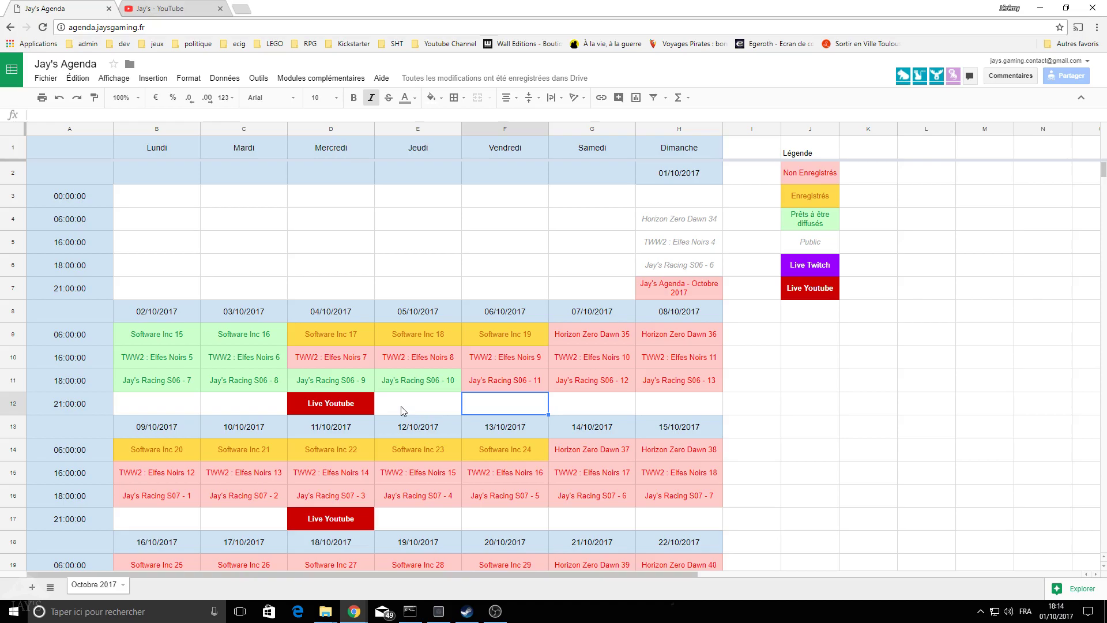
# - Check the afternoon entries on 06/10/2017, including TWW2 : Elfes Noirs 9, and the 21:00 slots through 08/10/2017
pyautogui.press('Up')
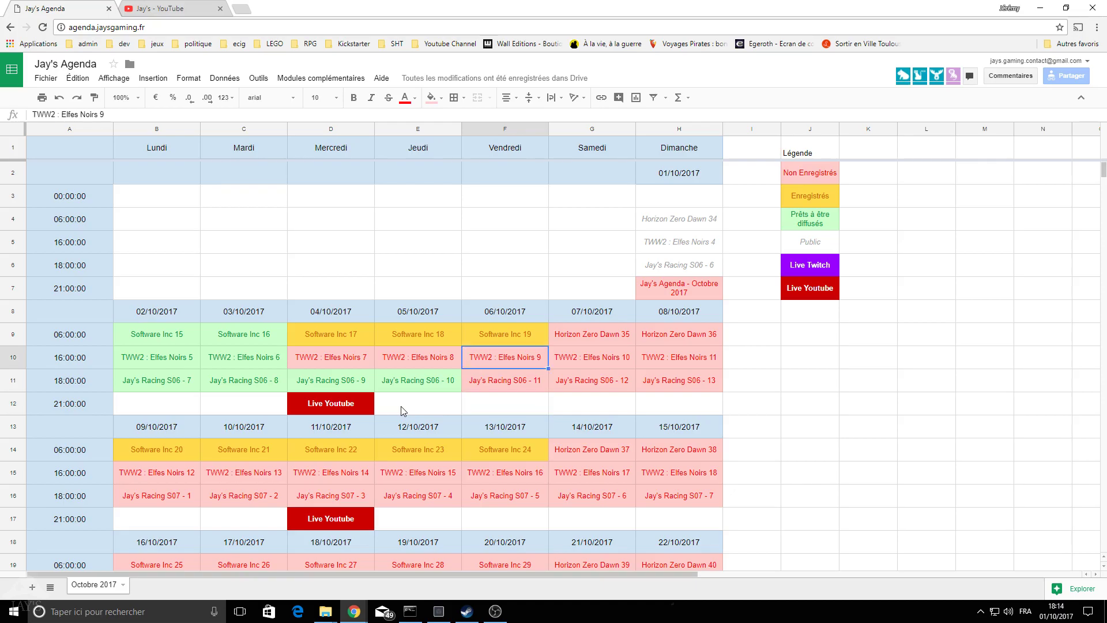
pyautogui.press('Up')
pyautogui.press('Down')
pyautogui.press('Down')
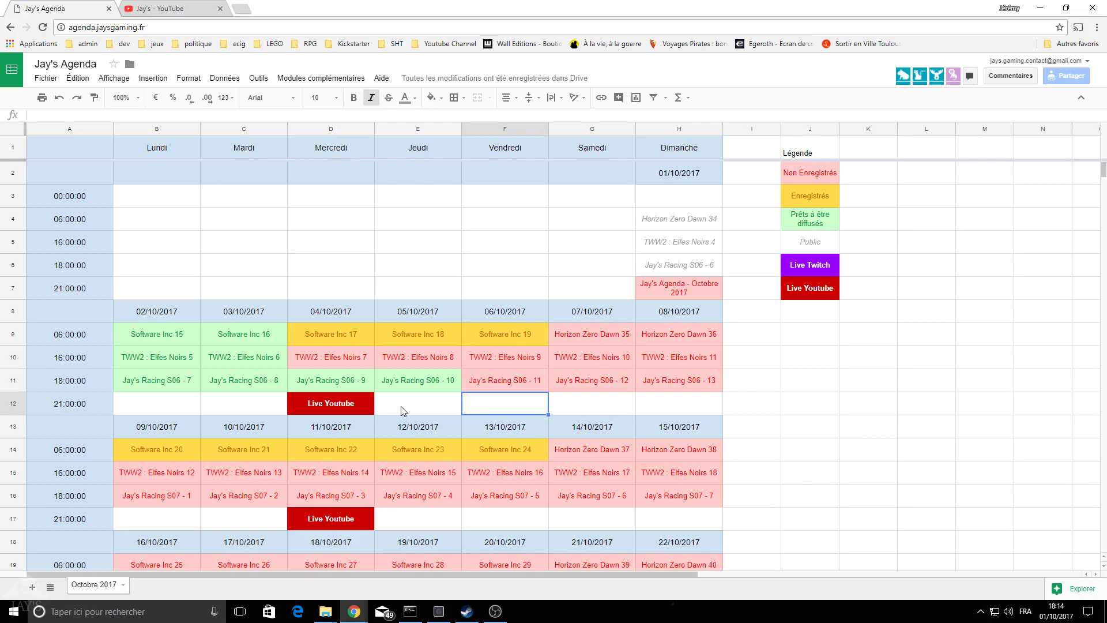
pyautogui.press('Right')
pyautogui.press('Right')
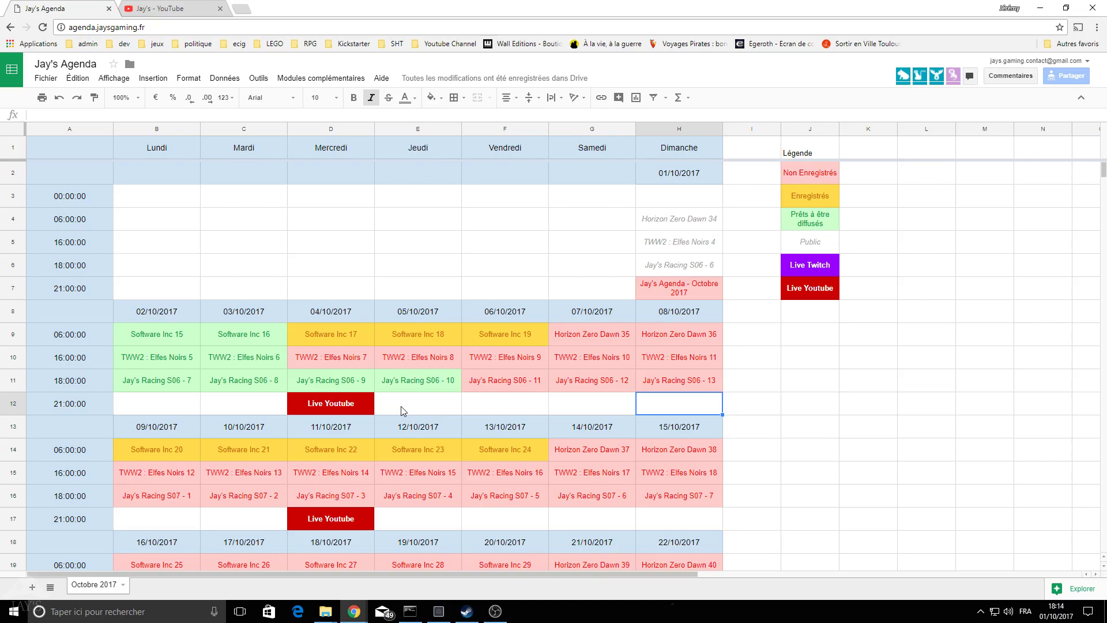
# - Review Jay's Agenda - Octobre 2017, the series scheduled from 02/10/2017 to 08/10/2017, and Software Inc 20 to 24 the following week
pyautogui.click(685, 289)
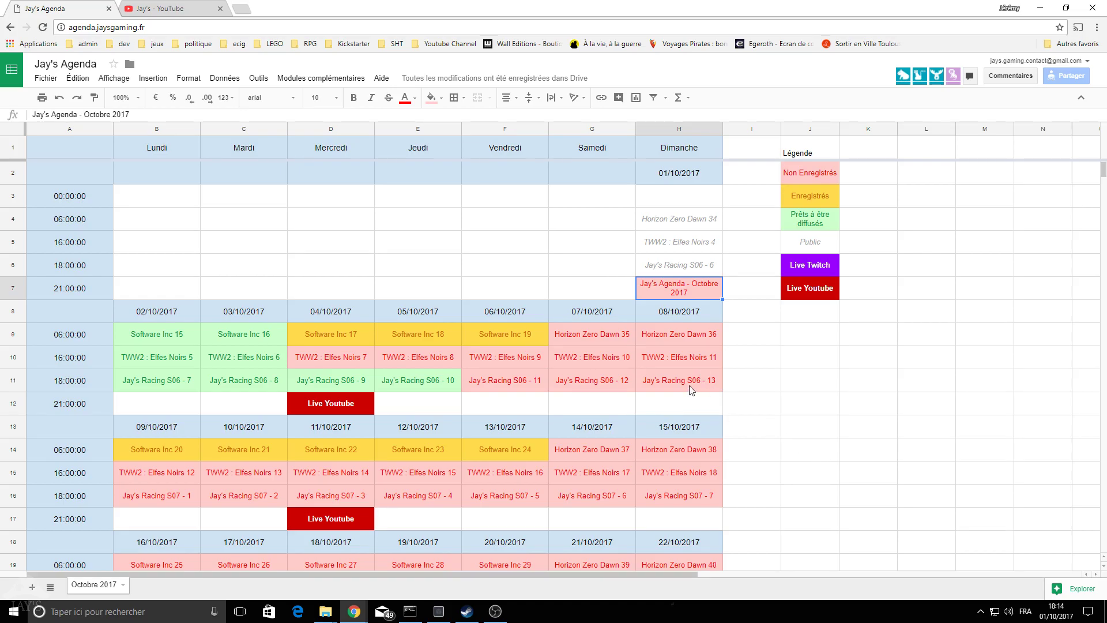
pyautogui.moveTo(340, 364); pyautogui.dragTo(704, 362)
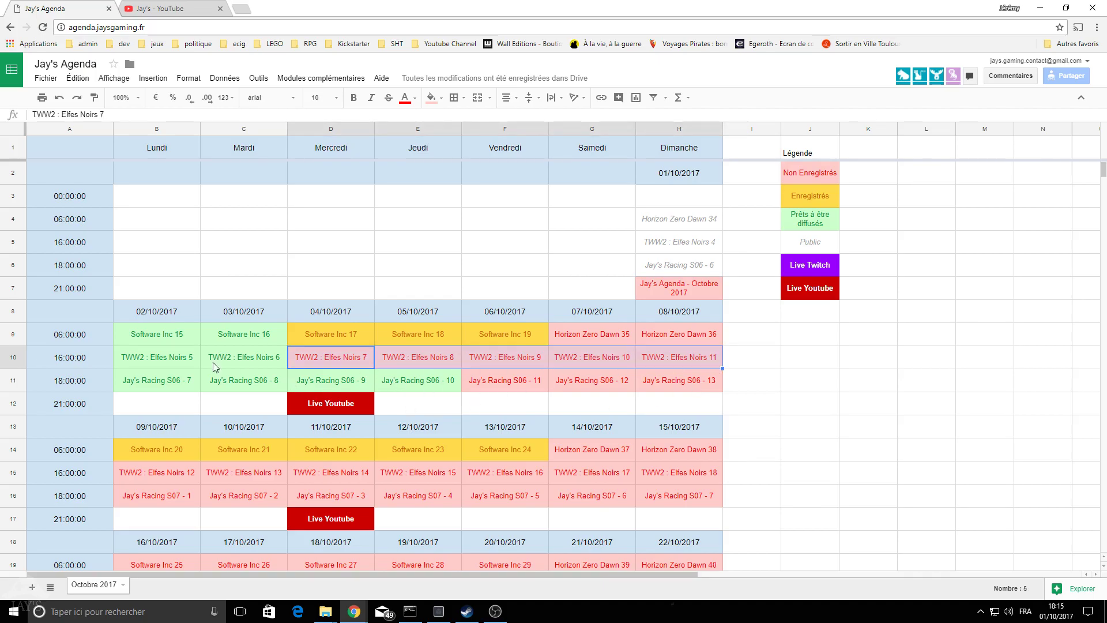
pyautogui.moveTo(155, 334); pyautogui.dragTo(586, 369)
pyautogui.moveTo(155, 381); pyautogui.dragTo(640, 398)
pyautogui.moveTo(155, 335); pyautogui.dragTo(507, 339)
pyautogui.moveTo(196, 452); pyautogui.dragTo(513, 448)
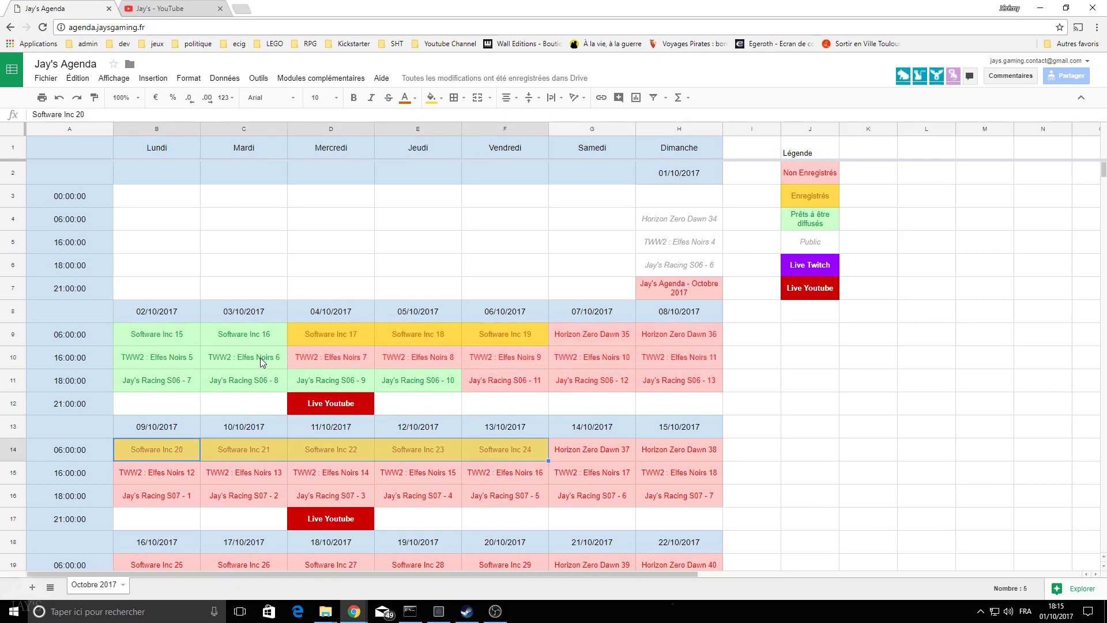
# - Compare the TWW2 : Elfes Noirs, Jay's Racing and Software Inc entries of the first week with Jay's Racing S07 - 1 on 09/10/2017
pyautogui.click(330, 360)
pyautogui.click(503, 382)
pyautogui.click(717, 383)
pyautogui.click(161, 508)
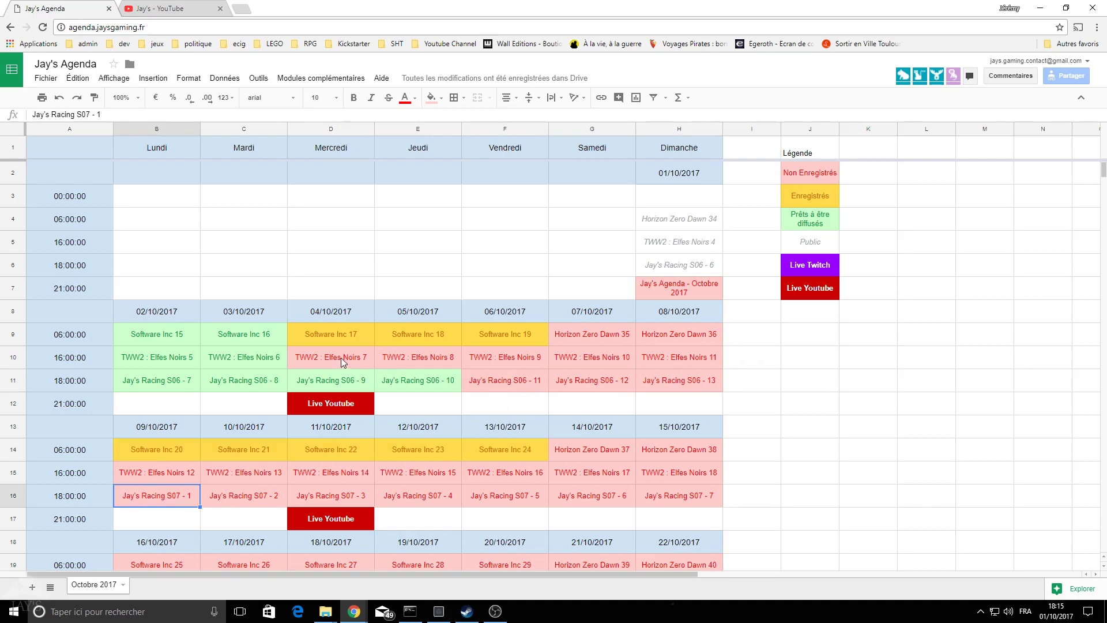
pyautogui.moveTo(333, 360); pyautogui.dragTo(530, 345)
pyautogui.click(244, 334)
pyautogui.click(505, 334)
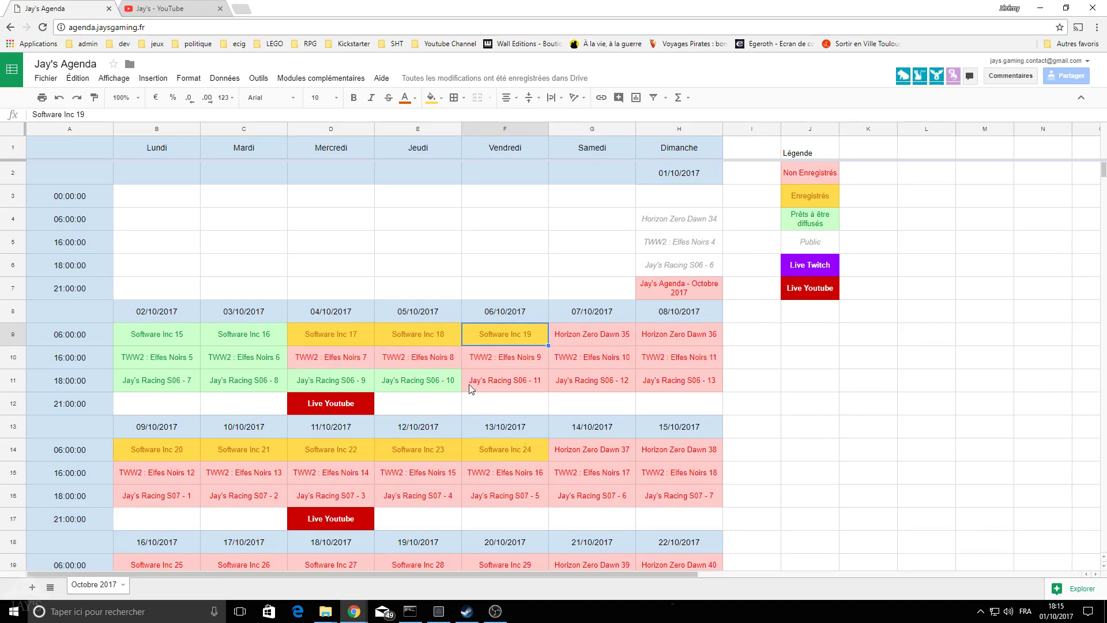
pyautogui.click(520, 361)
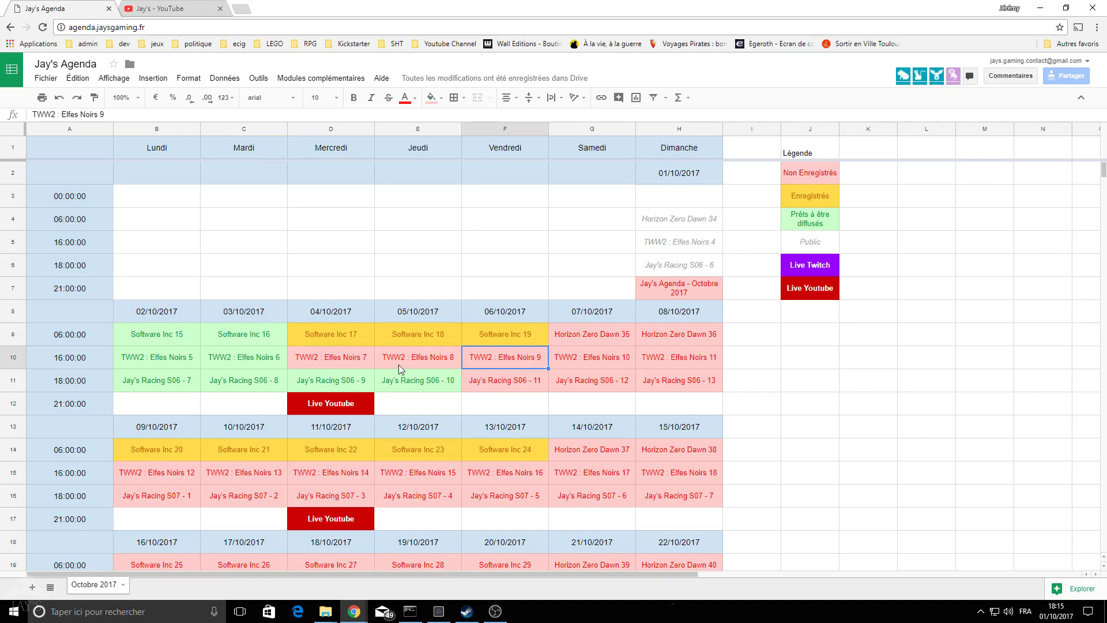
# - Review the 01/10/2017 schedule, covering the 00:00 slot, Horizon Zero Dawn 34 and Jay's Agenda - Octobre 2017
pyautogui.click(679, 228)
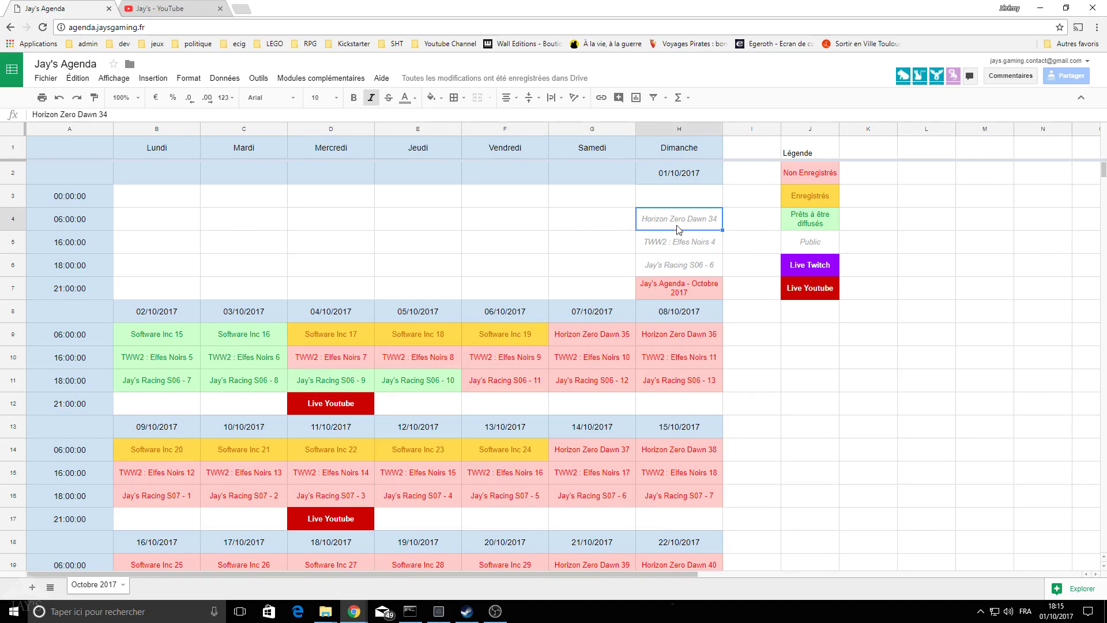
pyautogui.click(696, 203)
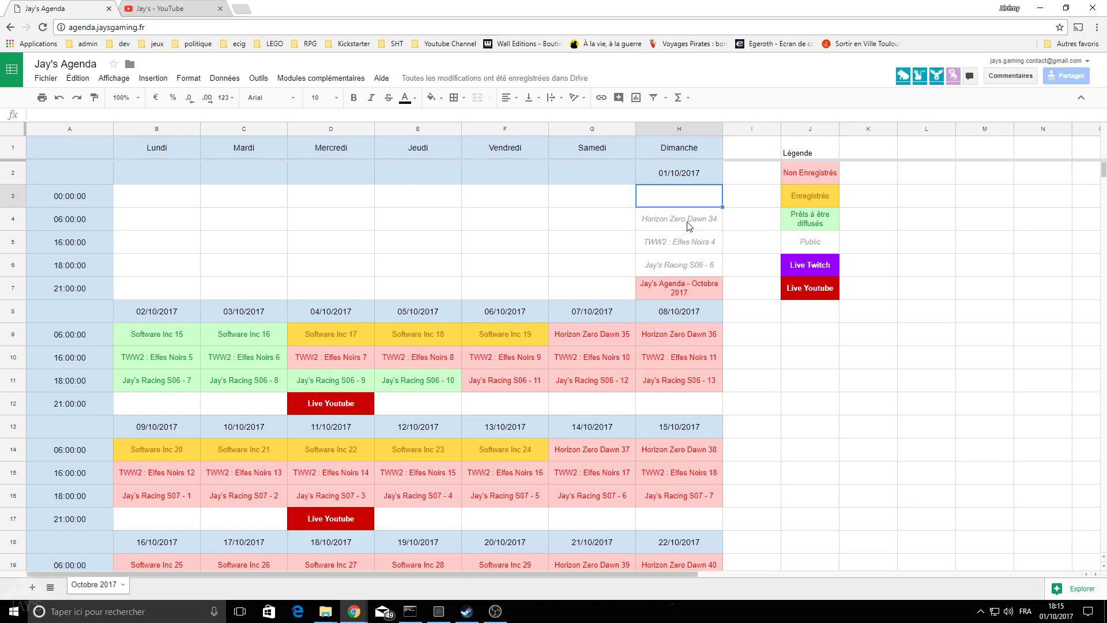
pyautogui.click(666, 287)
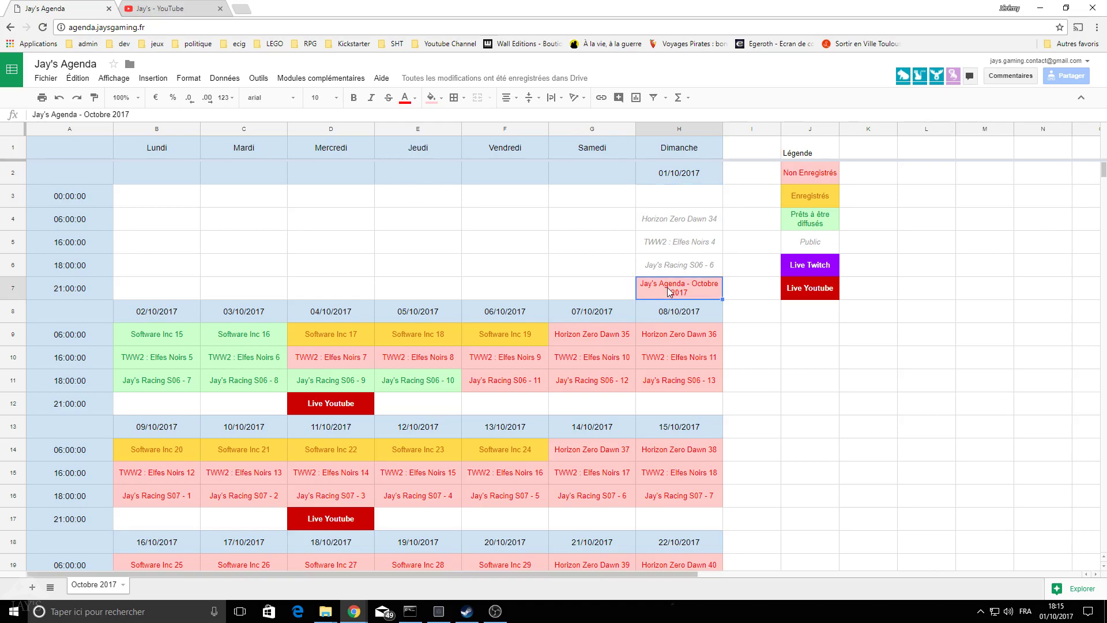
pyautogui.click(661, 208)
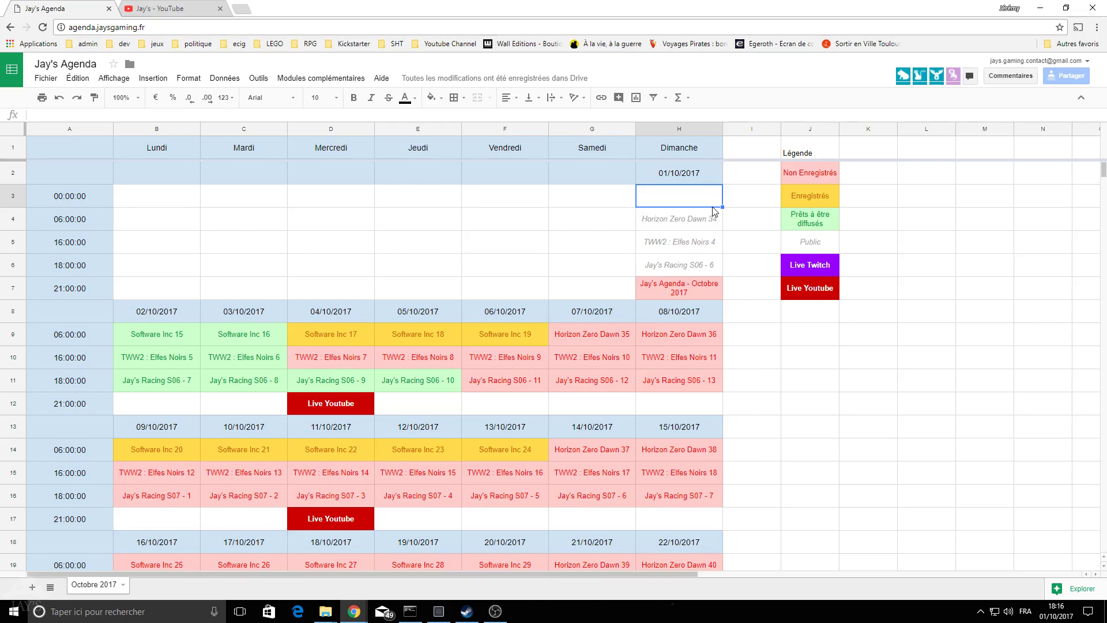
pyautogui.click(323, 289)
pyautogui.click(354, 242)
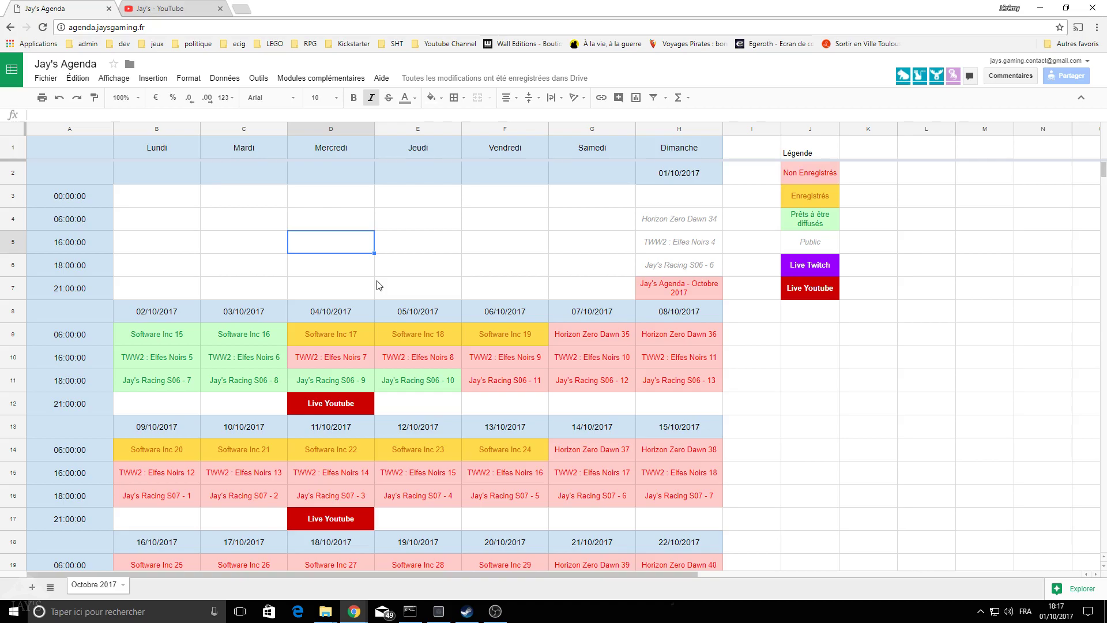
# - Check the Friday 06:00 entries Software Inc 19 on 06/10/2017 and Software Inc 24 on 13/10/2017
pyautogui.click(466, 339)
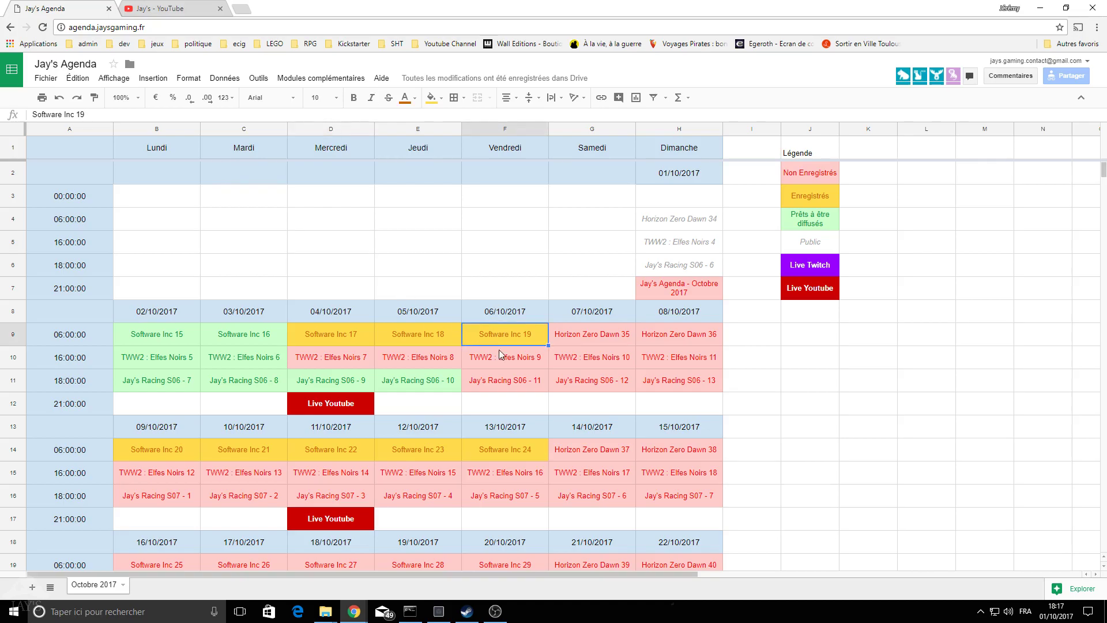
pyautogui.click(526, 452)
pyautogui.scroll(-2, 488, 433)
pyautogui.scroll(2, 493, 429)
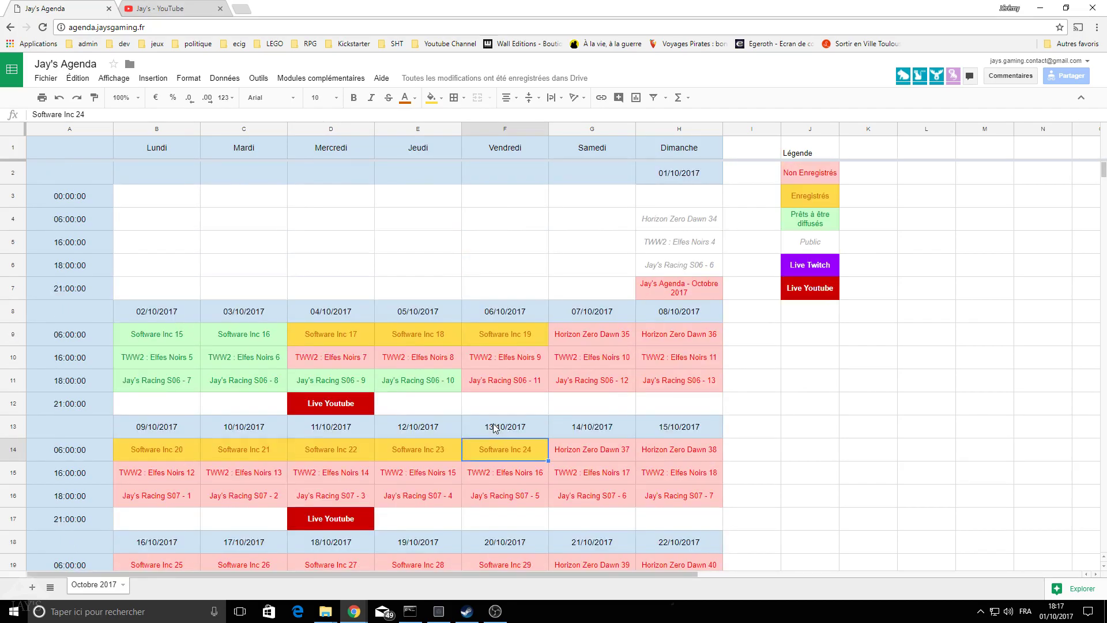
pyautogui.click(508, 342)
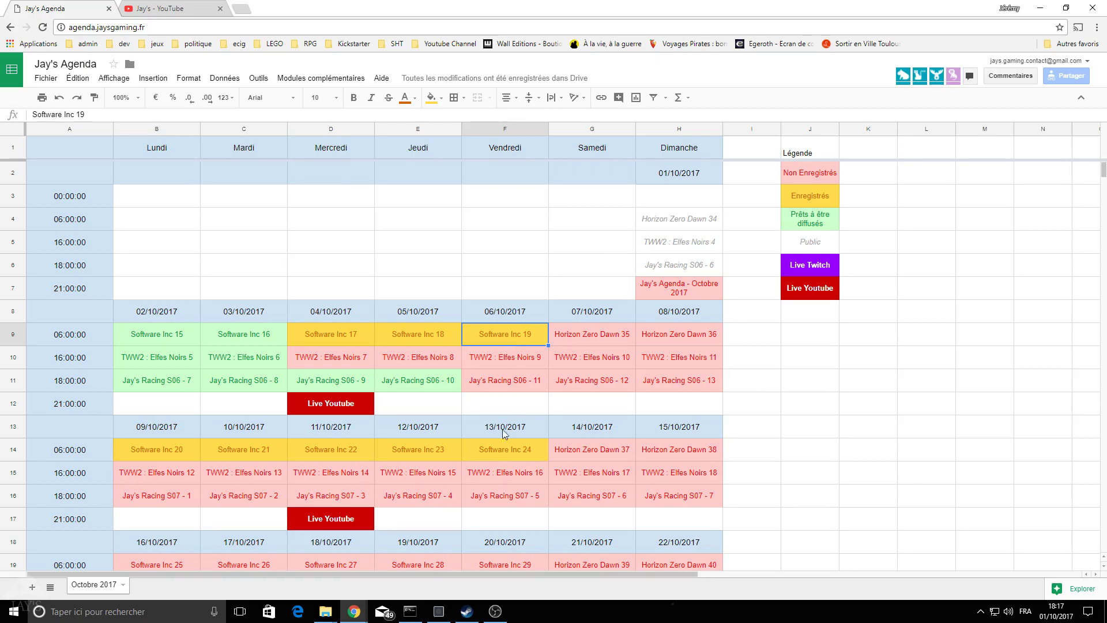
# - Review the 18:00 entries Jay's Racing S06 - 10 to S06 - 13 and Jay's Racing S07 - 6 on 14/10/2017
pyautogui.click(434, 387)
pyautogui.click(490, 384)
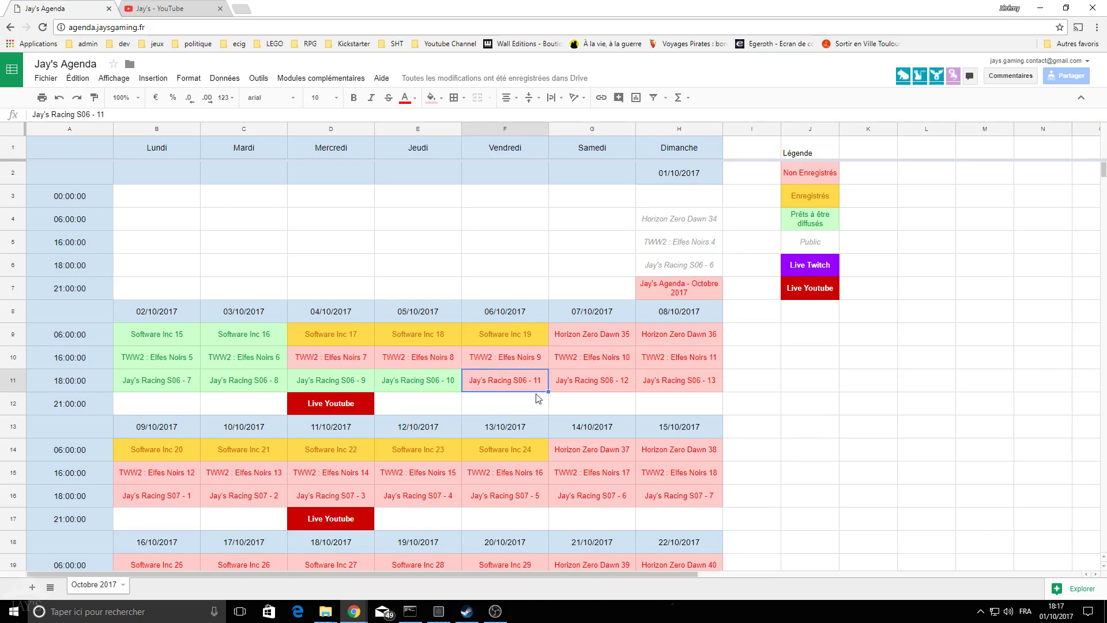
pyautogui.click(589, 385)
pyautogui.click(656, 381)
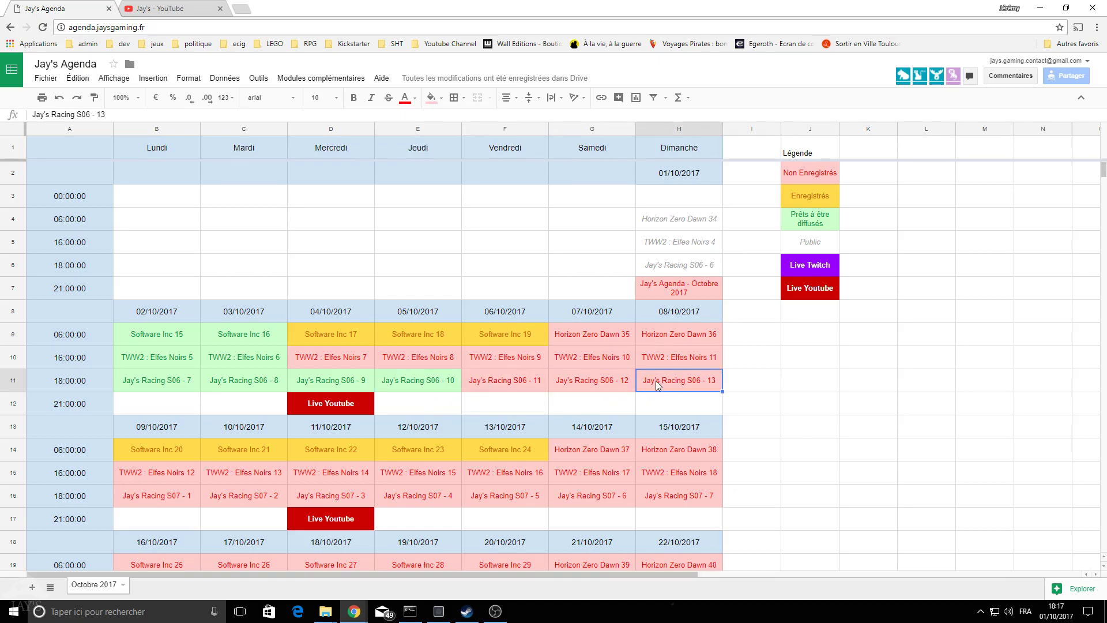
pyautogui.click(599, 501)
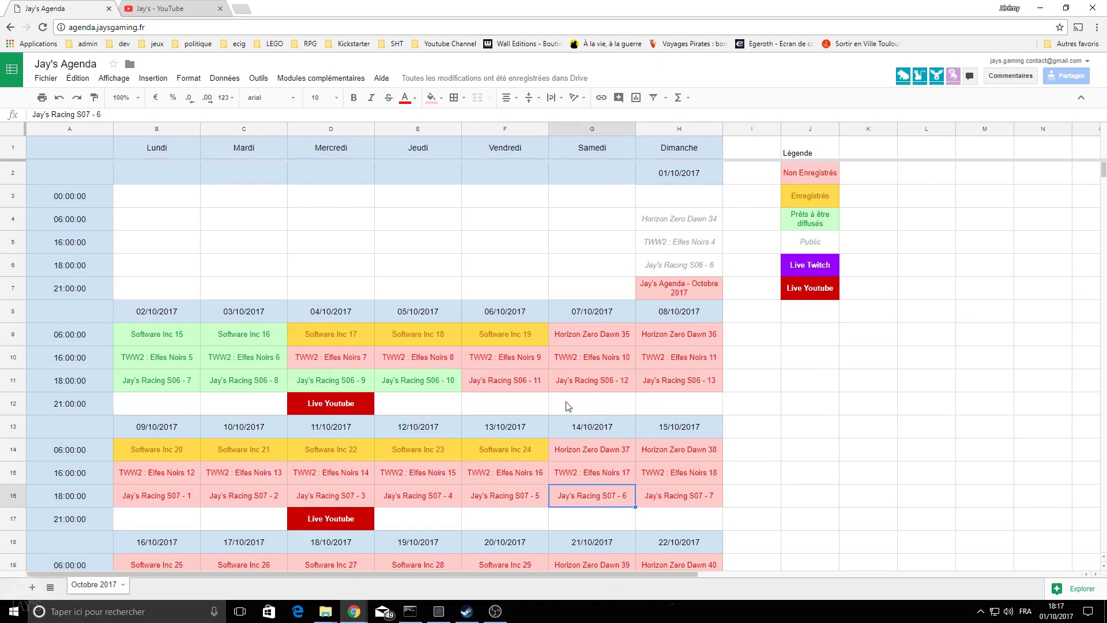
pyautogui.scroll(-1, 459, 420)
pyautogui.scroll(1, 460, 420)
# - Check TWW2 : Elfes Noirs 6, 7 and 8 at 16:00 and Jay's Racing S06 - 9 on 04/10/2017
pyautogui.click(412, 353)
pyautogui.click(345, 358)
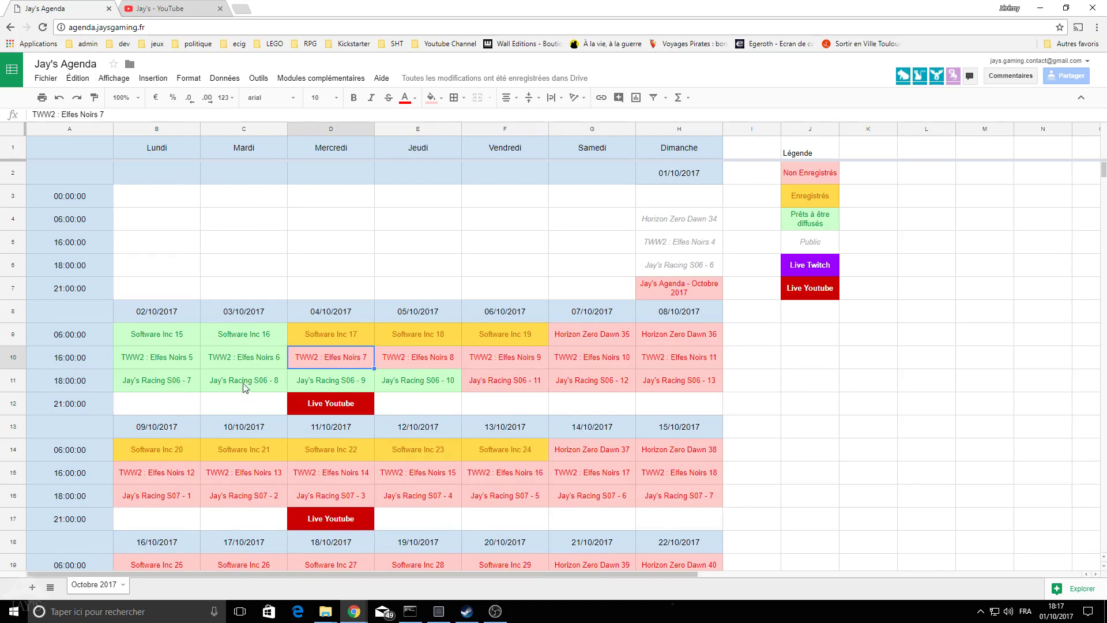
pyautogui.click(260, 362)
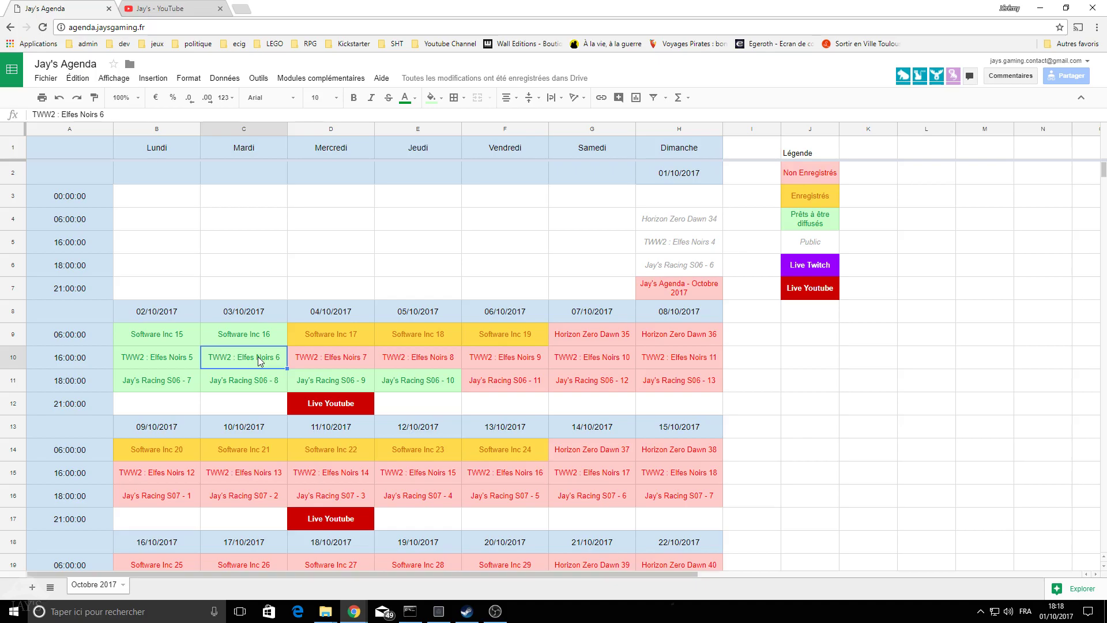
pyautogui.click(299, 359)
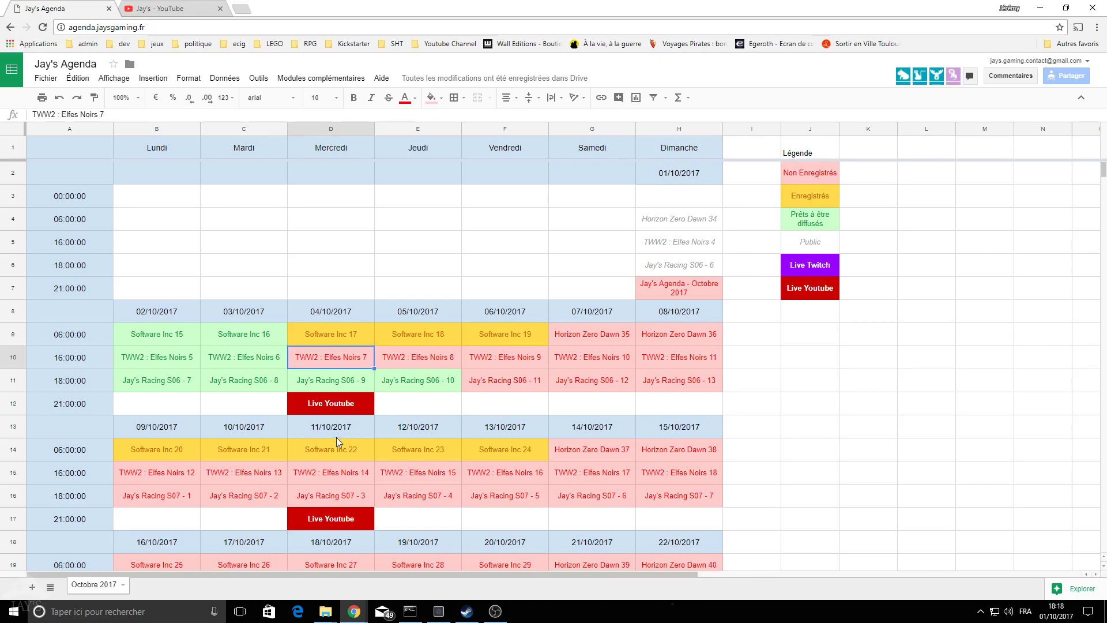
pyautogui.click(360, 379)
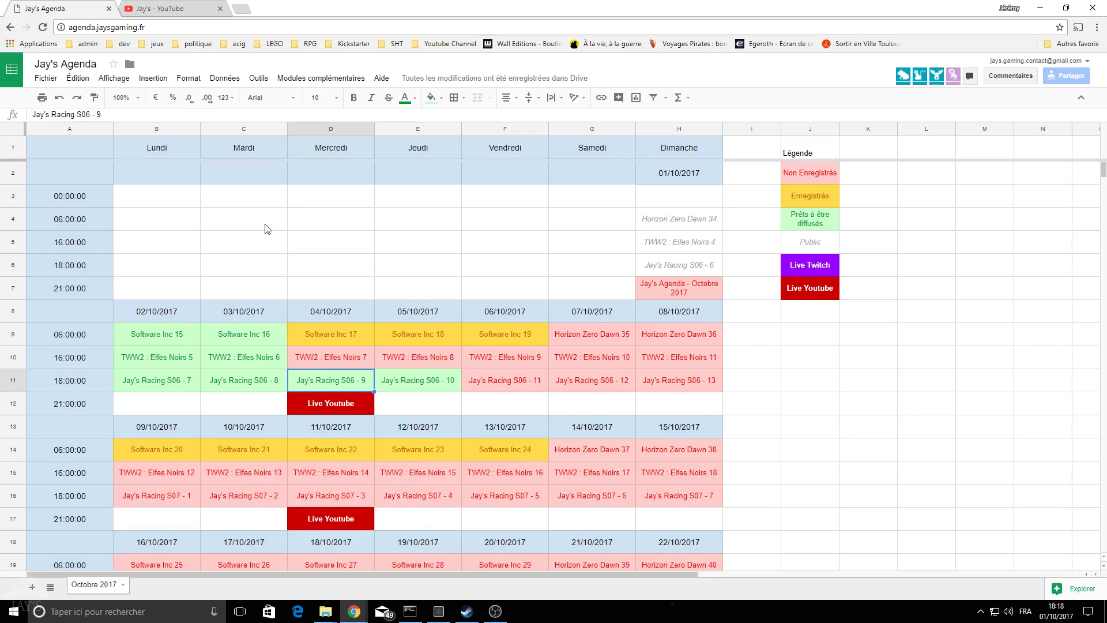
# - Switch to the Jay's YouTube channel page and open its À propos section
pyautogui.hotkey('ctrl', 'Tab')
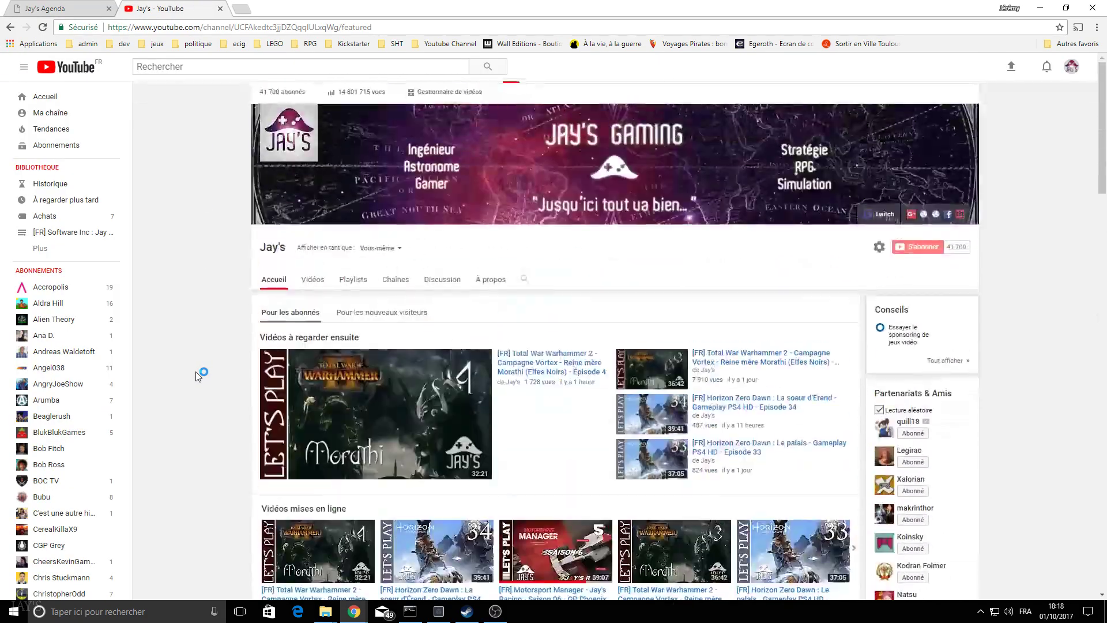
pyautogui.click(490, 280)
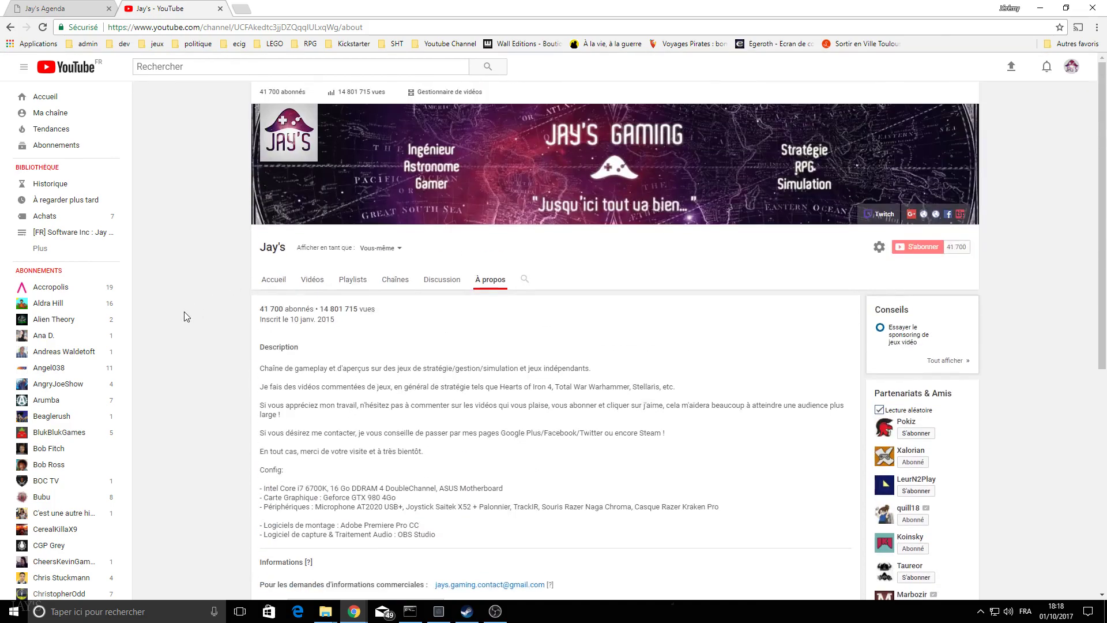
# - Highlight the channel's subscriber count and total view count above the description on the À propos page
pyautogui.doubleClick(264, 310)
pyautogui.moveTo(259, 309); pyautogui.dragTo(285, 311)
pyautogui.moveTo(321, 310); pyautogui.dragTo(357, 308)
pyautogui.click(262, 309)
# - Examine the channel description, the Informations section and the Liens list, including the Twitter and Tipeee links
pyautogui.scroll(-3, 196, 358)
pyautogui.scroll(-1, 195, 358)
pyautogui.scroll(3, 210, 398)
pyautogui.scroll(-4, 213, 399)
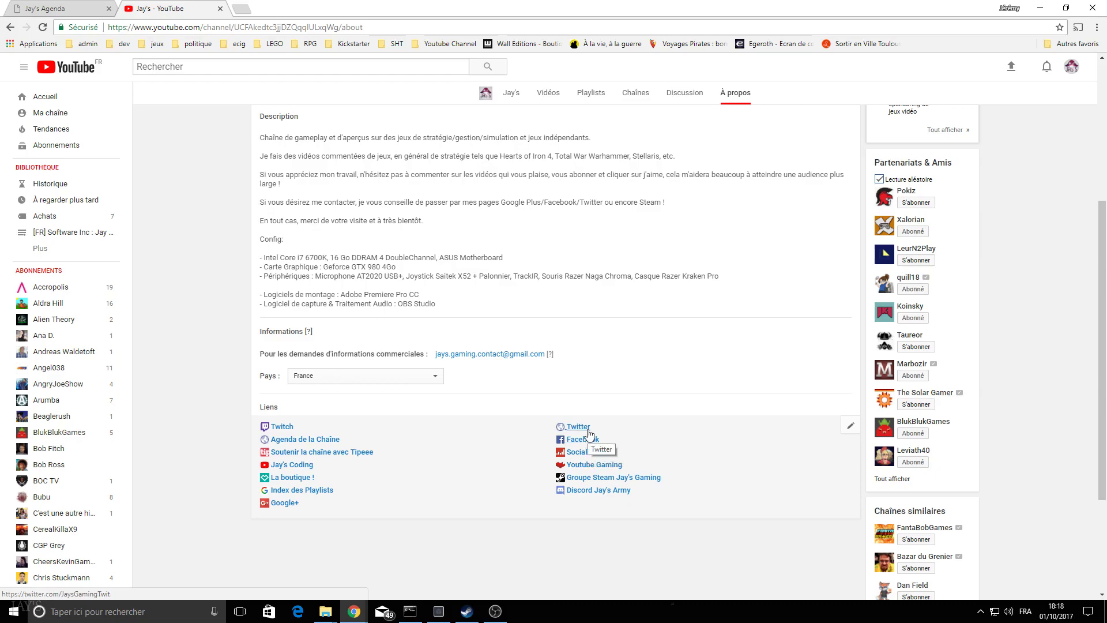
pyautogui.scroll(-1, 193, 442)
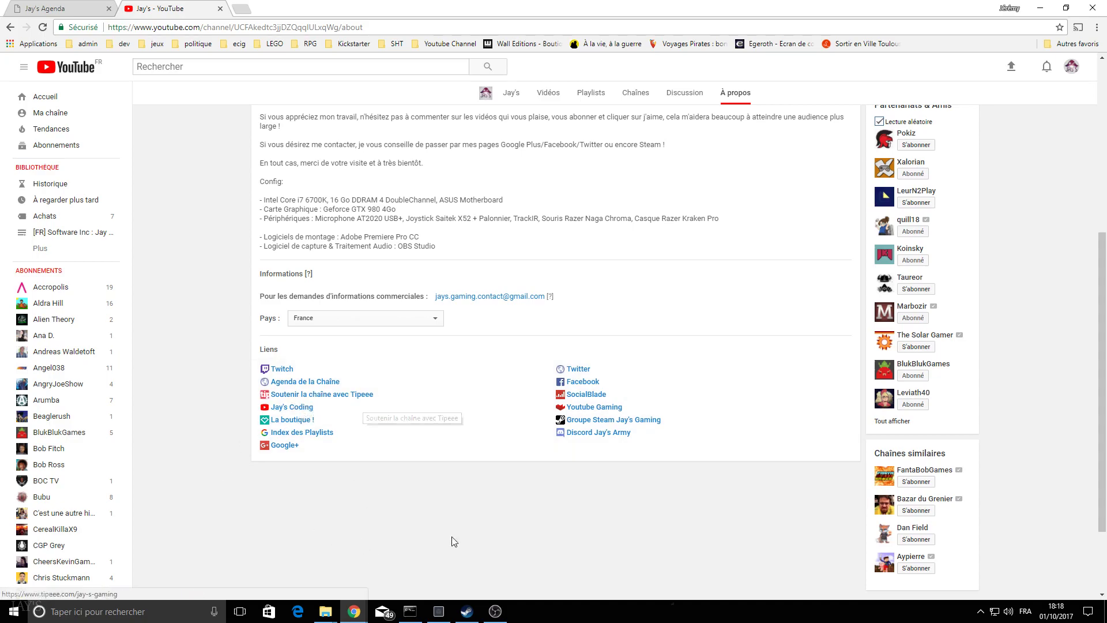
pyautogui.scroll(-1, 568, 482)
pyautogui.scroll(-2, 568, 481)
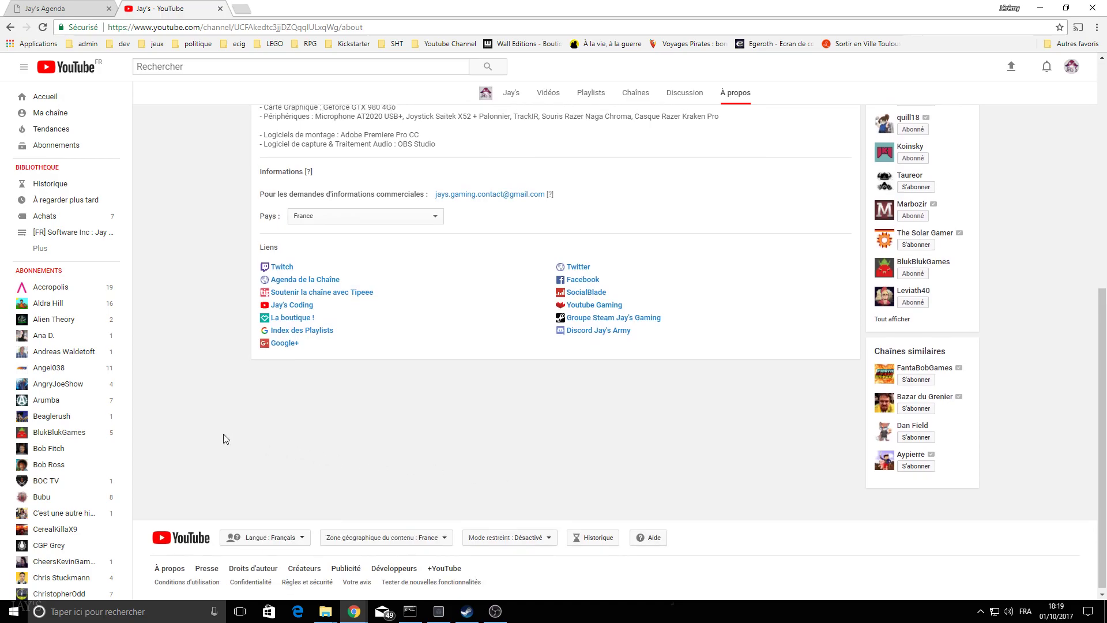
# - Open the channel's Accueil page and look over its featured and recently uploaded videos
pyautogui.scroll(5, 227, 437)
pyautogui.scroll(2, 215, 437)
pyautogui.click(273, 279)
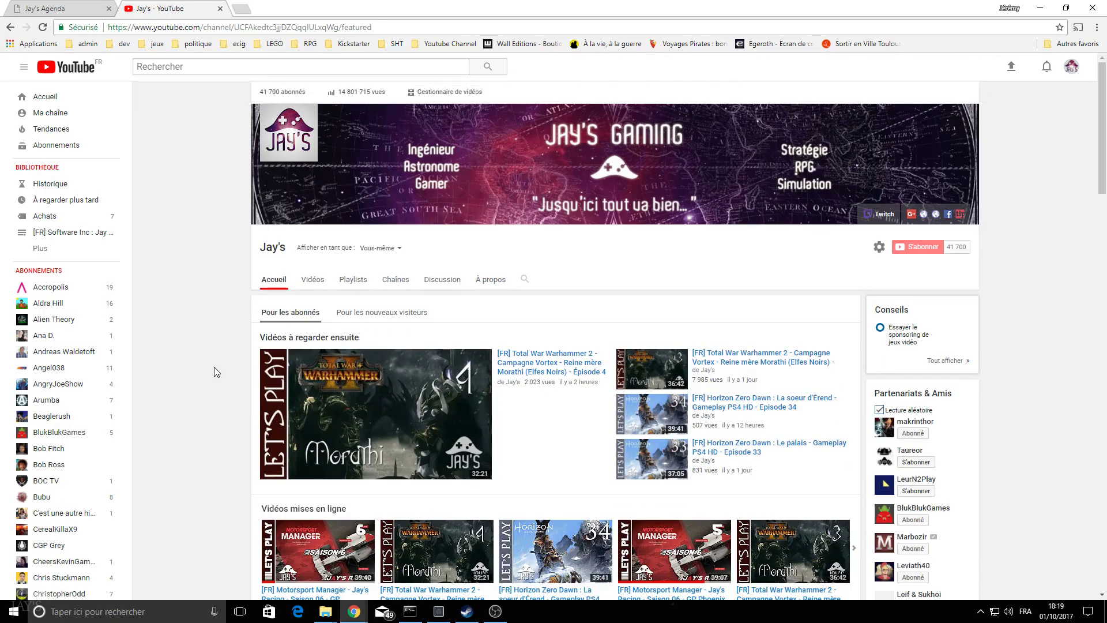
pyautogui.scroll(-3, 211, 371)
pyautogui.scroll(4, 214, 371)
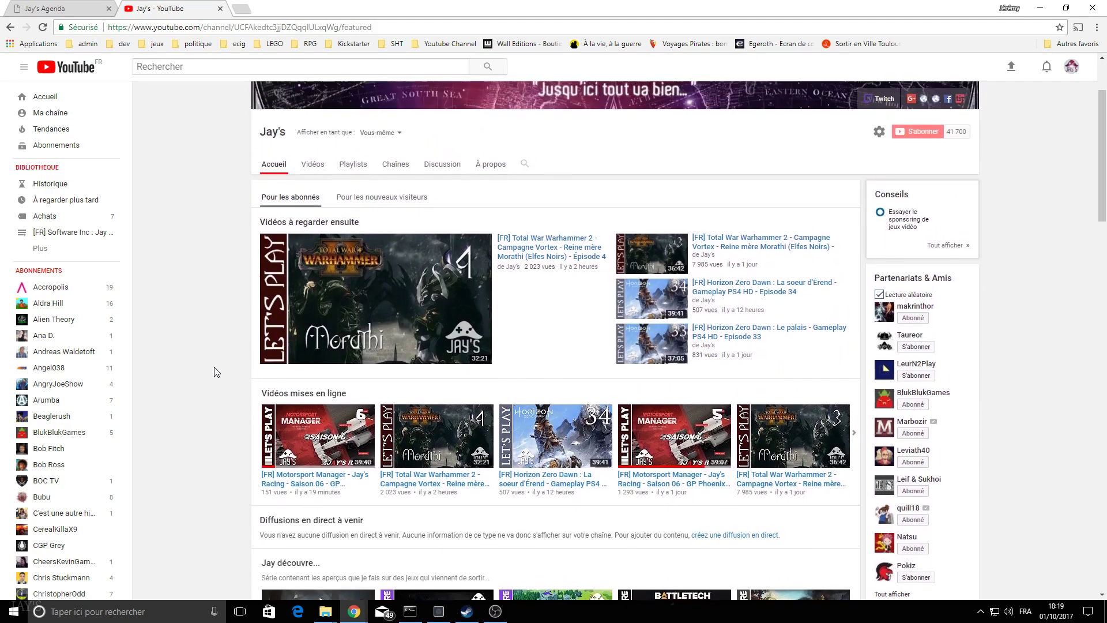
pyautogui.scroll(-1, 214, 368)
pyautogui.scroll(1, 214, 368)
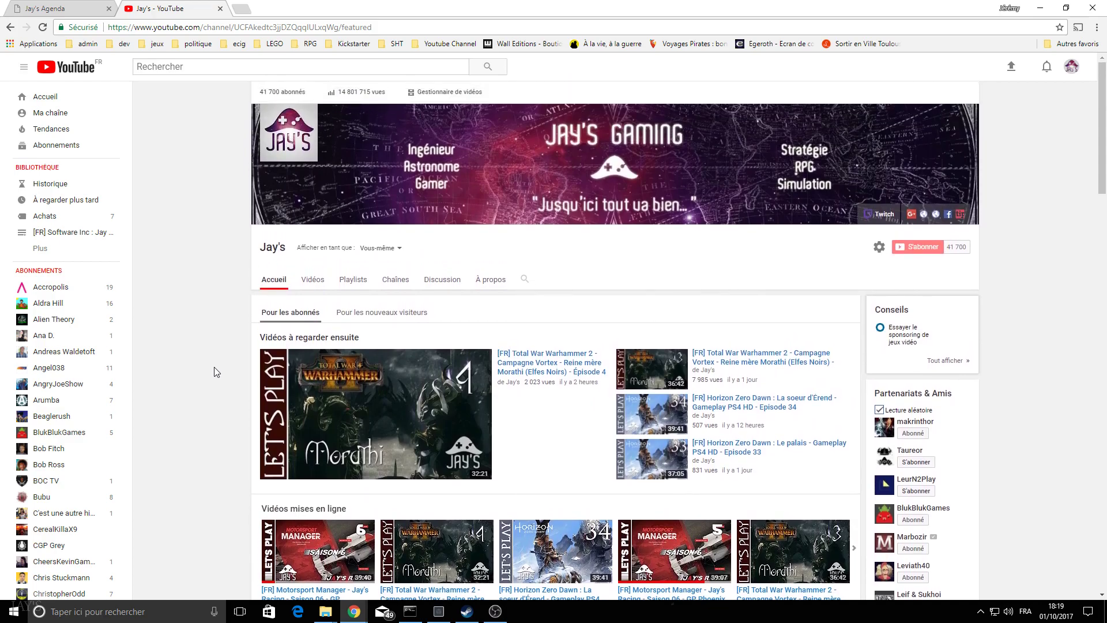
# - Switch to the Jay's Agenda spreadsheet and check Jay's Racing S06 - 10 and Software Inc 18 on 05/10/2017
pyautogui.click(64, 9)
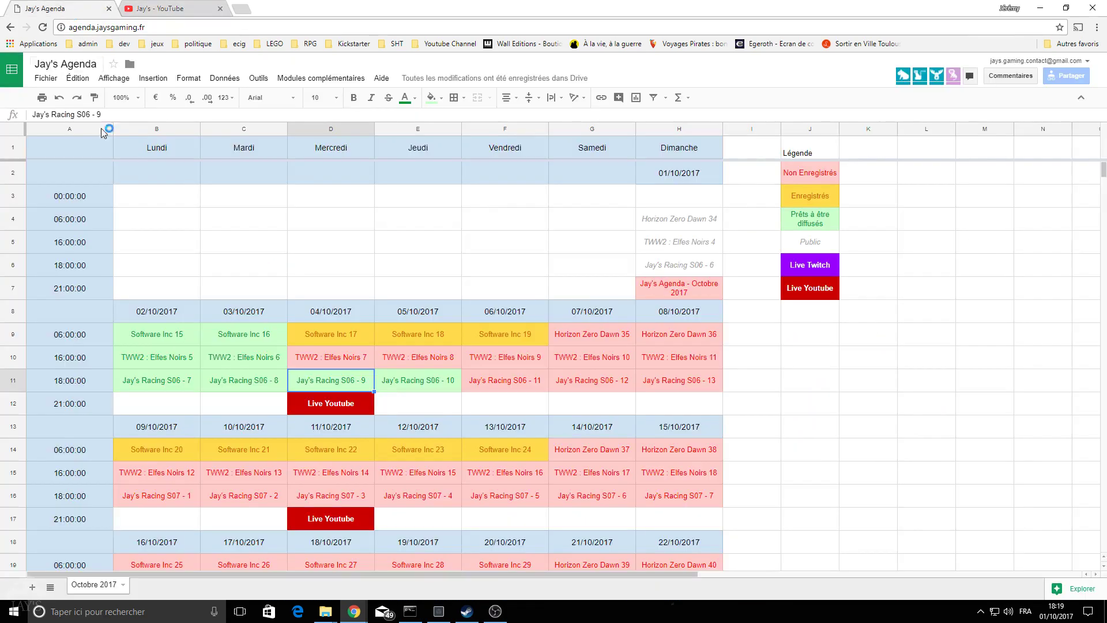
pyautogui.click(411, 379)
pyautogui.click(399, 335)
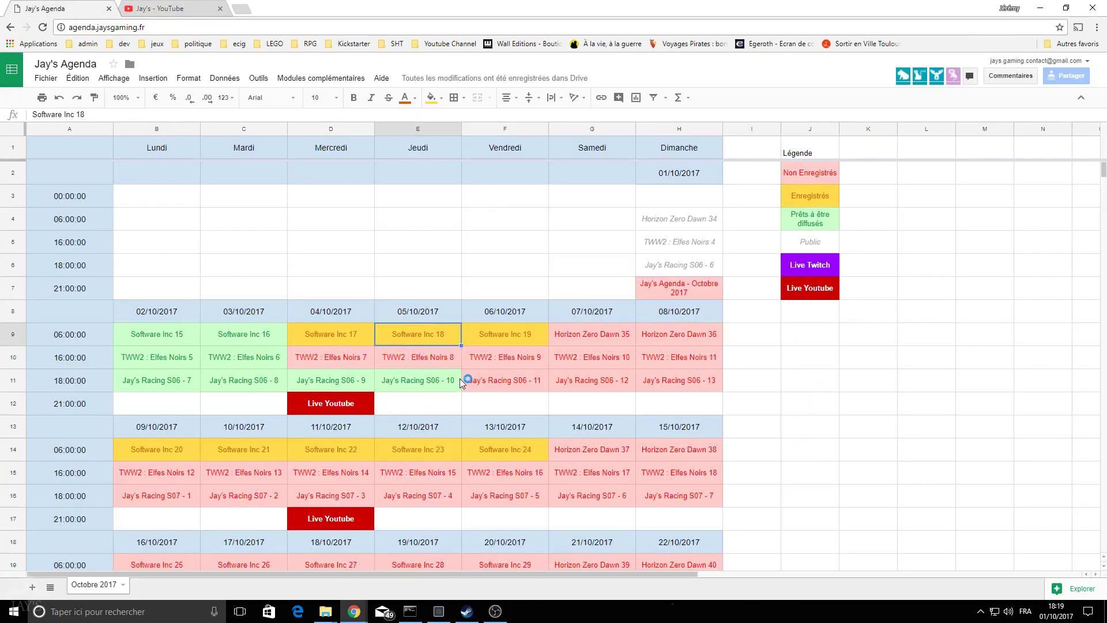
# - Switch back to the Jay's YouTube channel and look through the playlist sections on its Accueil page
pyautogui.click(167, 8)
pyautogui.scroll(-15, 218, 319)
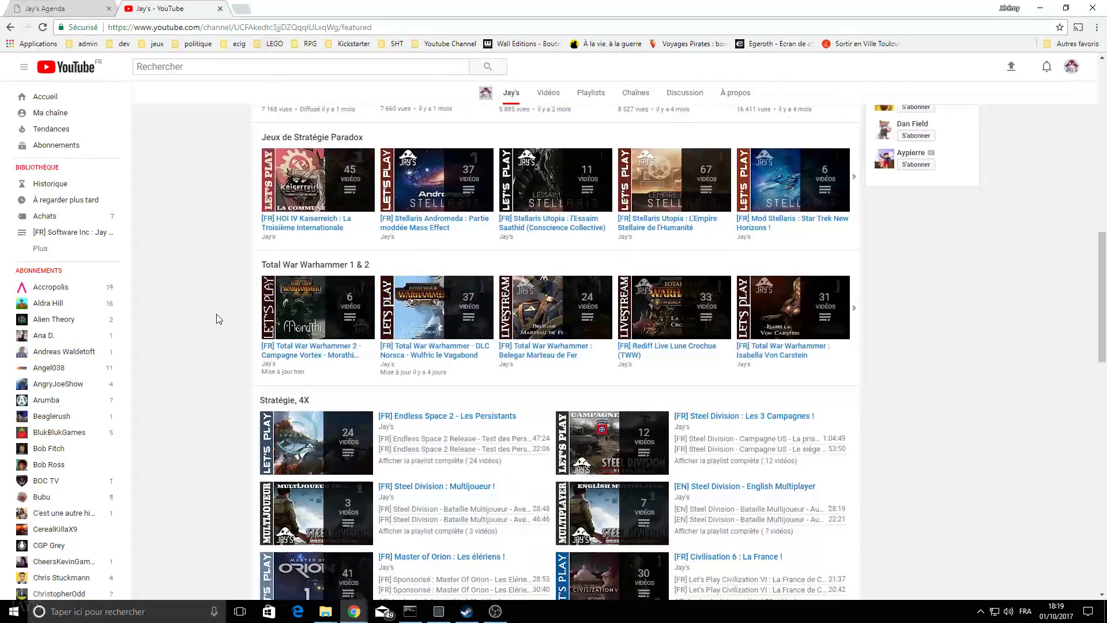
pyautogui.scroll(-15, 218, 319)
pyautogui.scroll(4, 221, 317)
pyautogui.scroll(15, 219, 318)
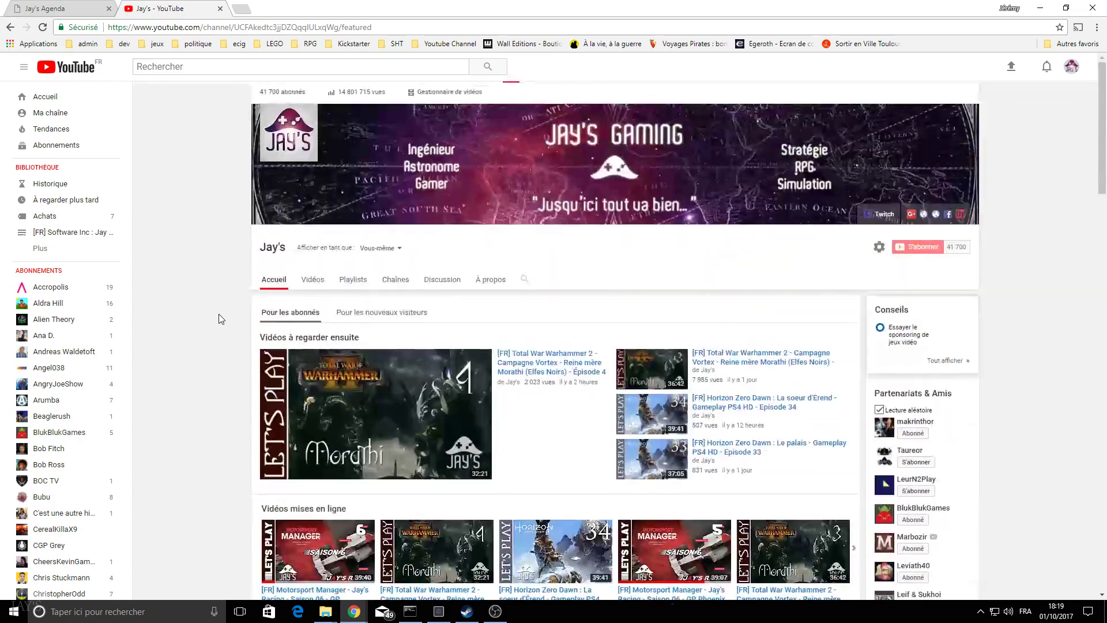